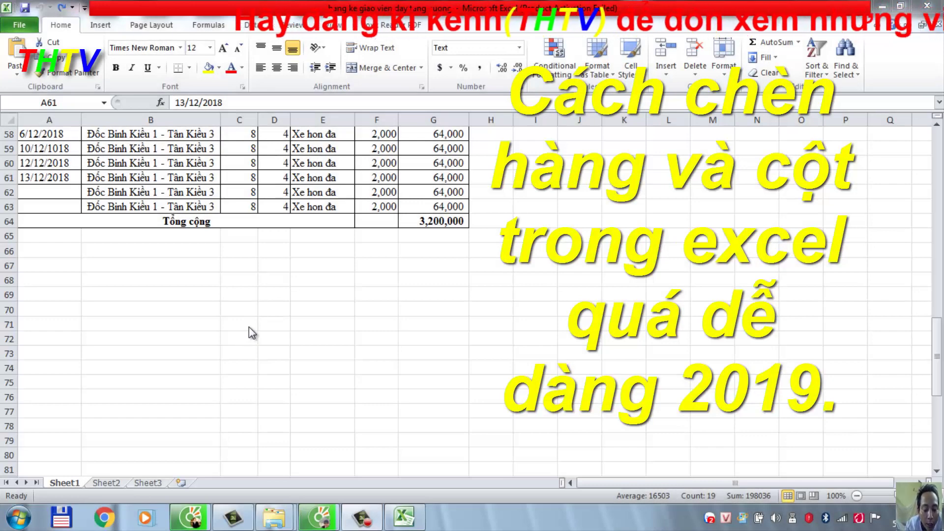
Select the last three entries in rows 61–63, then clear the selection and scroll back
key(shift+Down)
key(shift+Down)
key(ctrl+shift+Right)
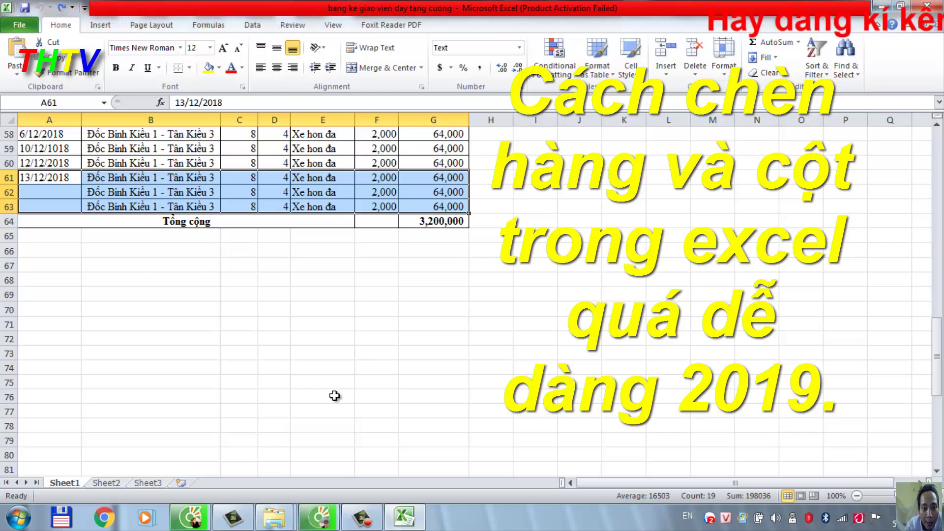
click(354, 341)
scroll(248, 346, up, 6)
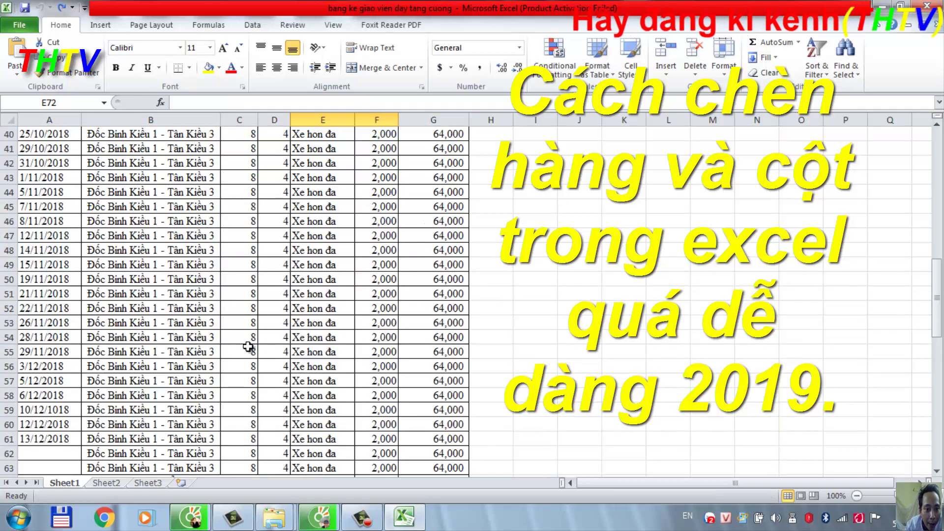
scroll(157, 299, up, 2)
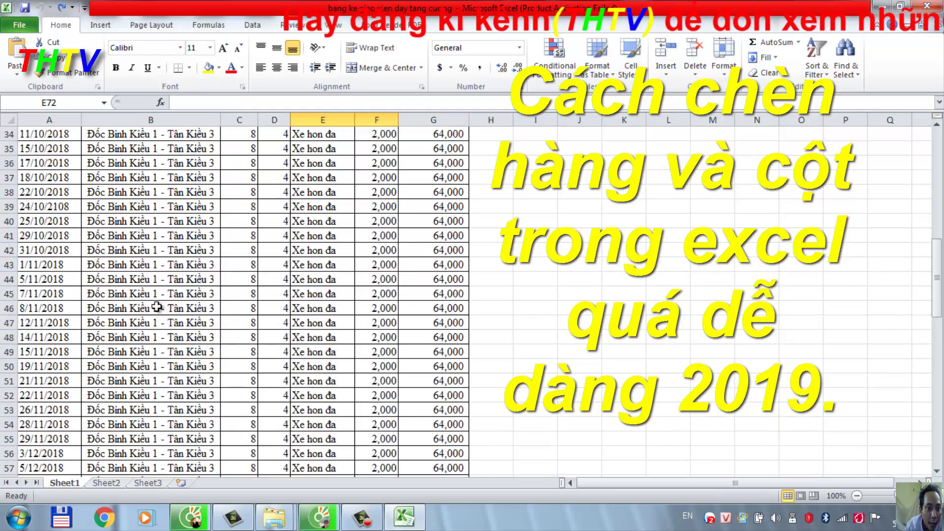
scroll(157, 307, down, 5)
scroll(158, 306, down, 2)
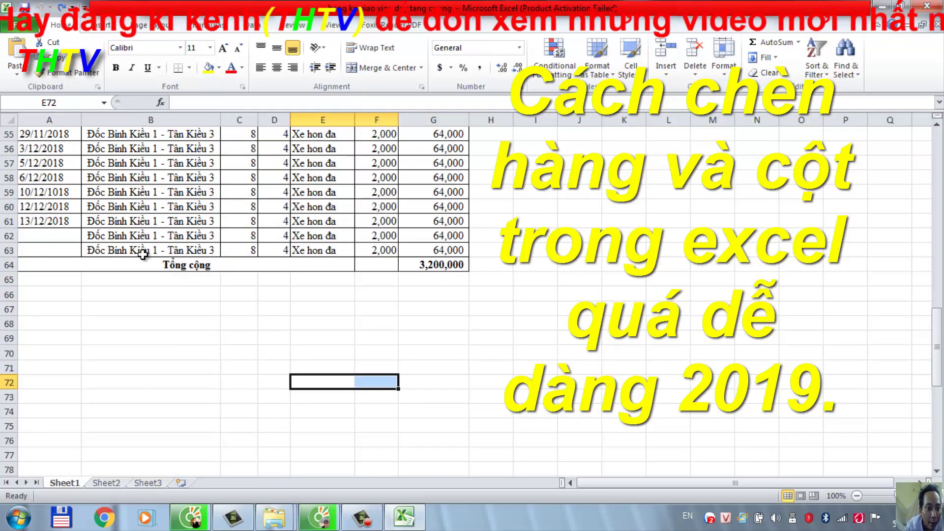
Insert blank cells across A63:G63 with Shift cells down, pushing Tổng cộng to row 65
click(35, 248)
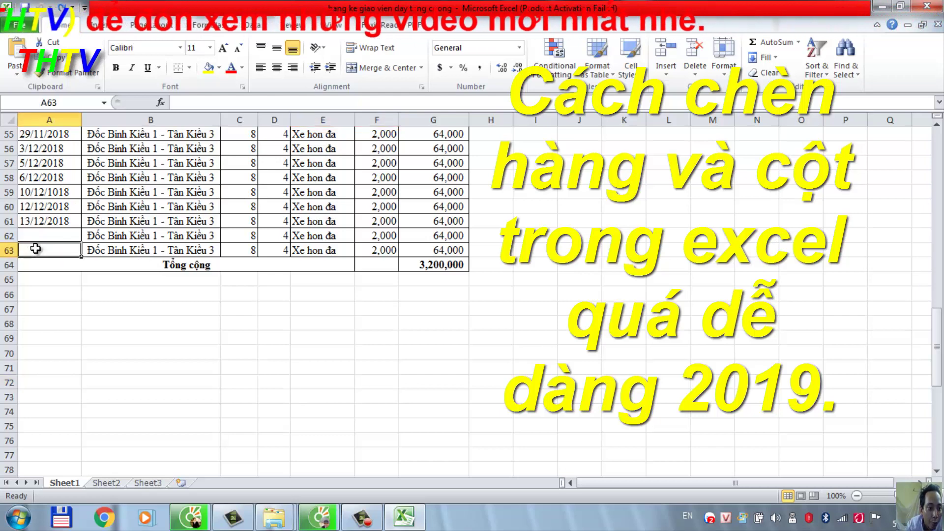
drag(35, 249, 452, 250)
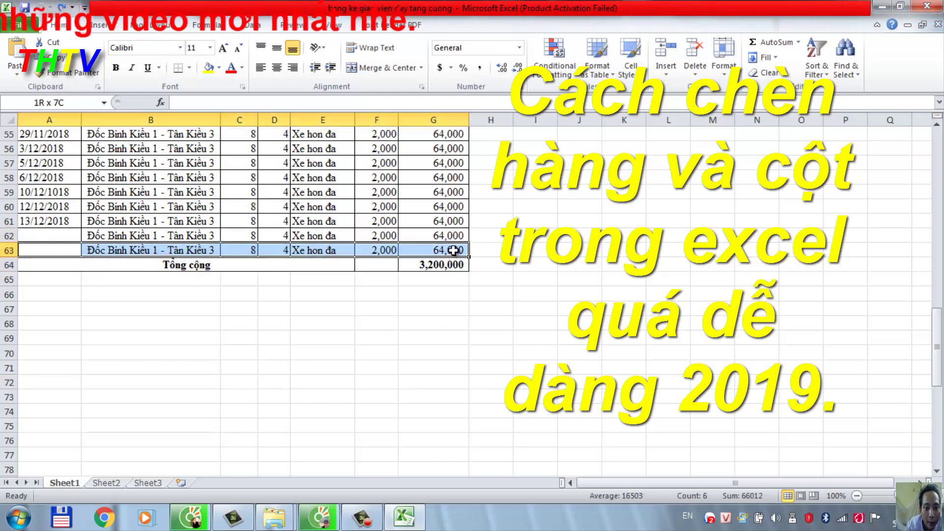
drag(455, 248, 470, 257)
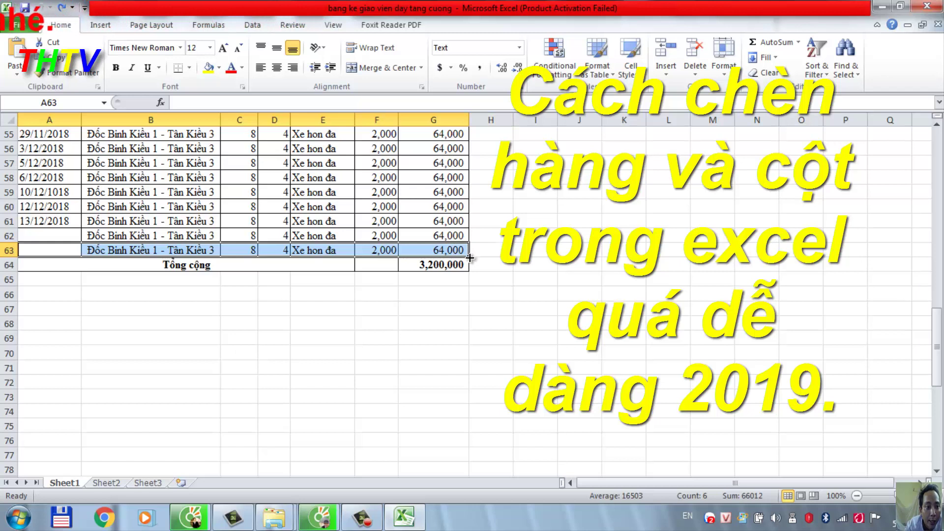
right_click(199, 252)
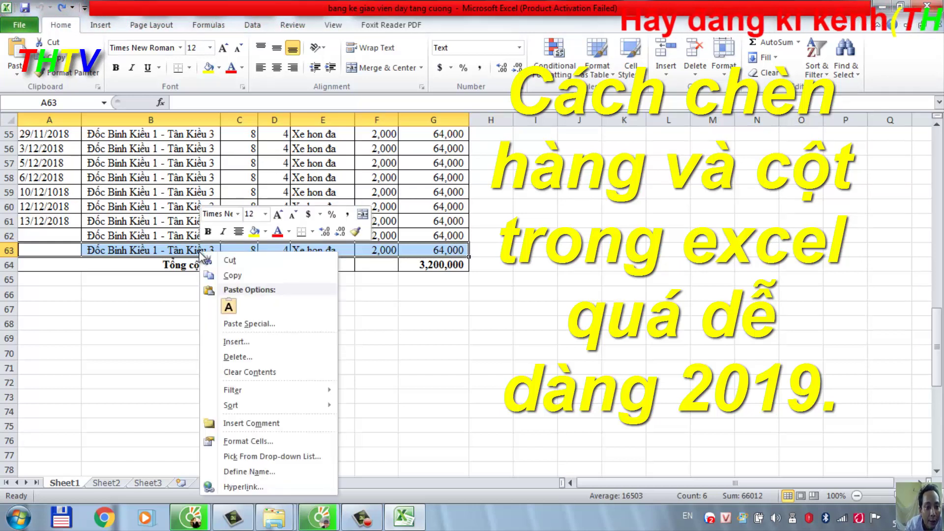
click(248, 342)
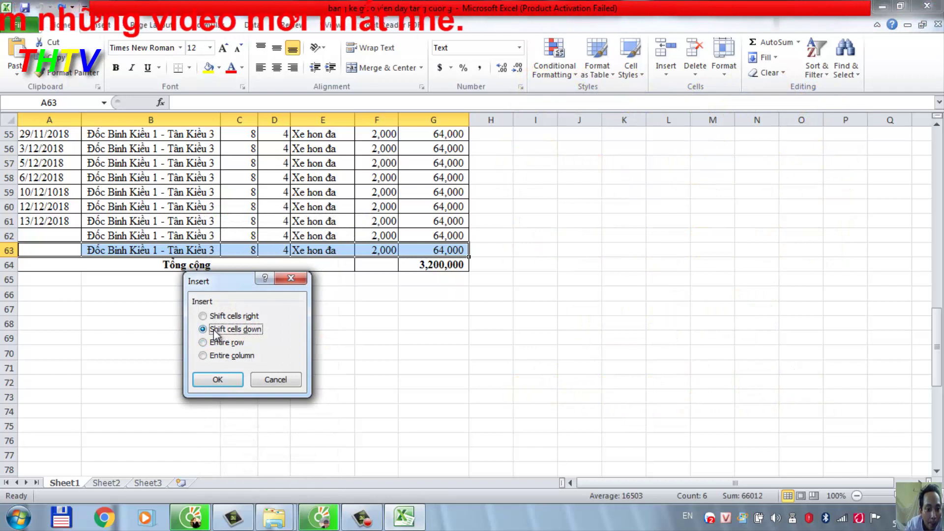
click(217, 380)
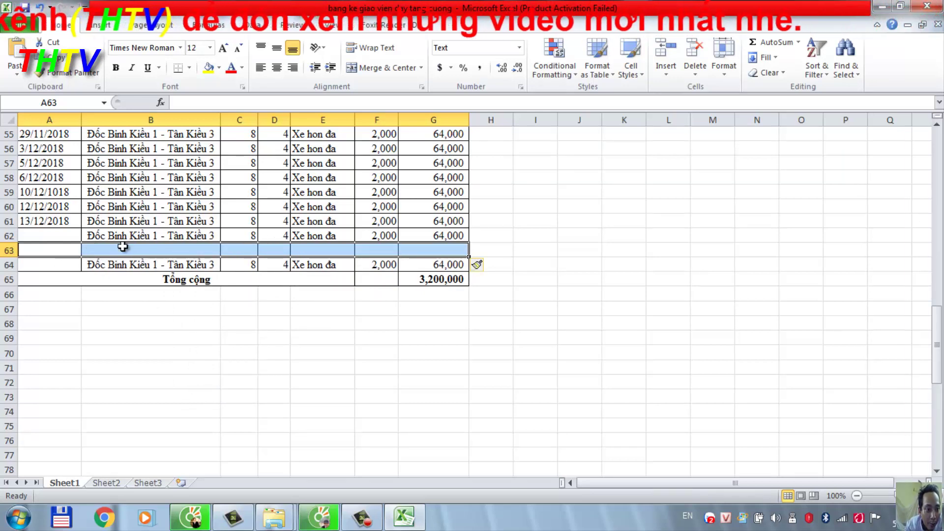
Undo the blank-cell insertion and select the last three entries, A61:G63
key(ctrl+z)
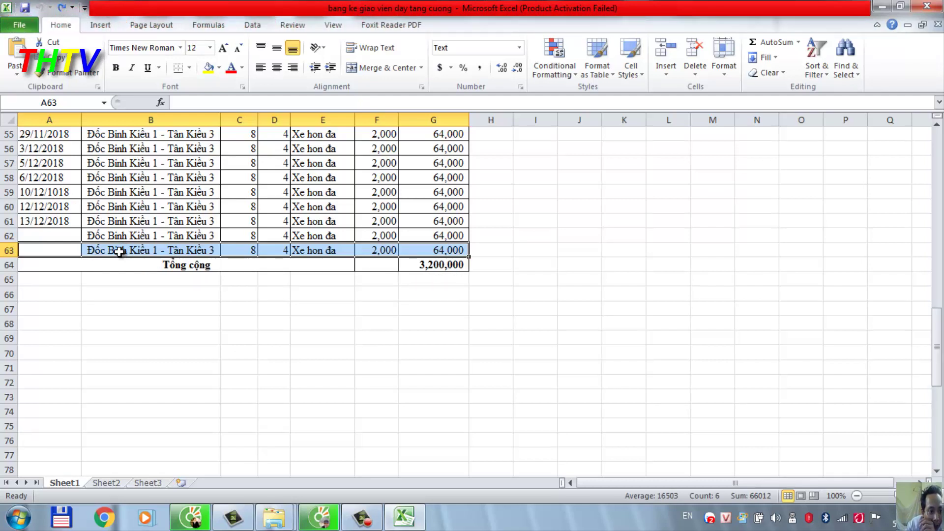
click(82, 219)
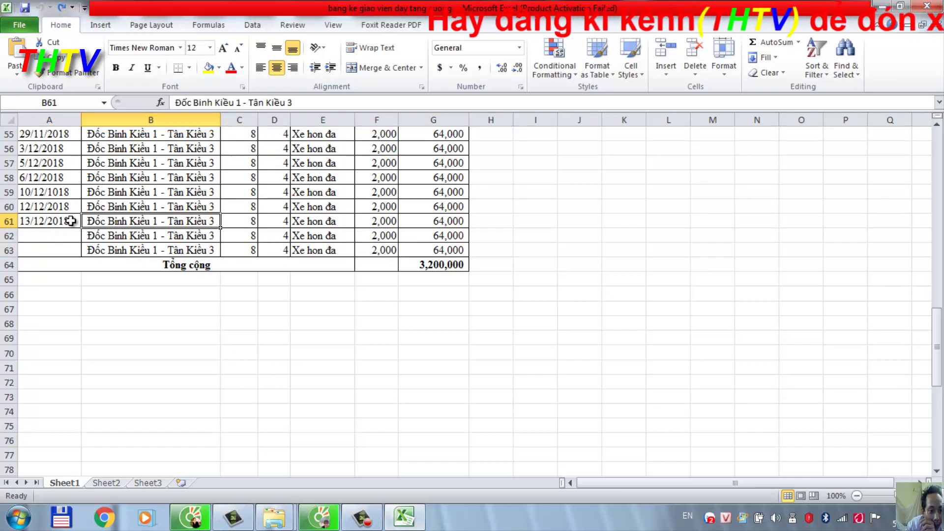
click(71, 220)
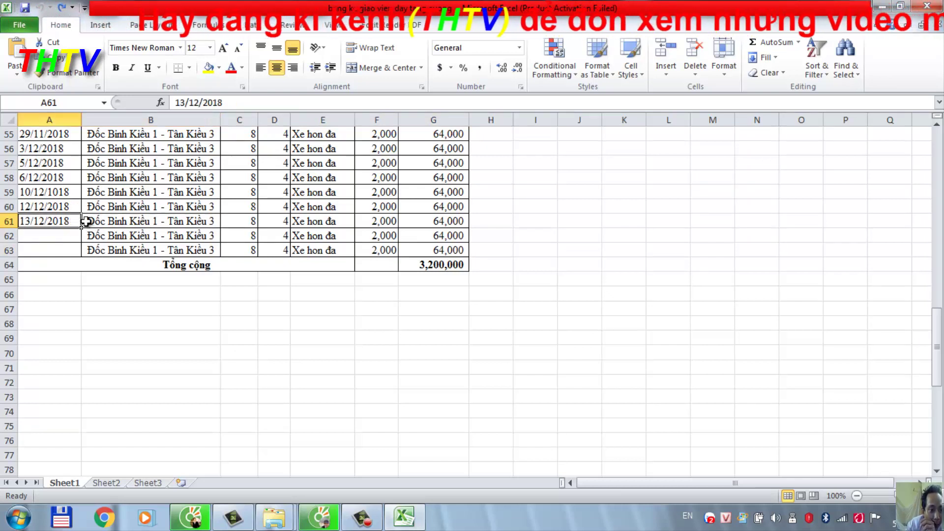
mouse_move(71, 221)
mouse_down()
mouse_move(241, 247)
mouse_move(456, 252)
mouse_up()
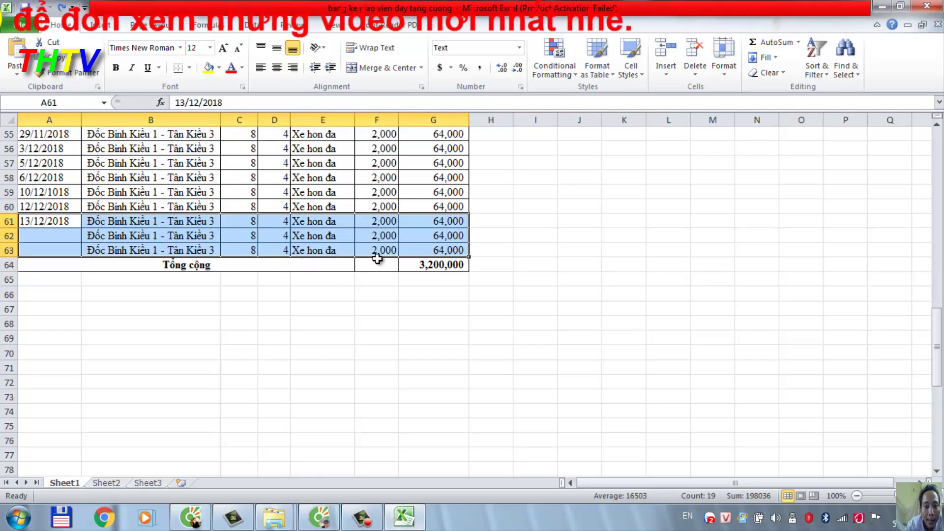
Insert three blank rows above rows 61–63 with Shift cells down, then undo it
right_click(116, 224)
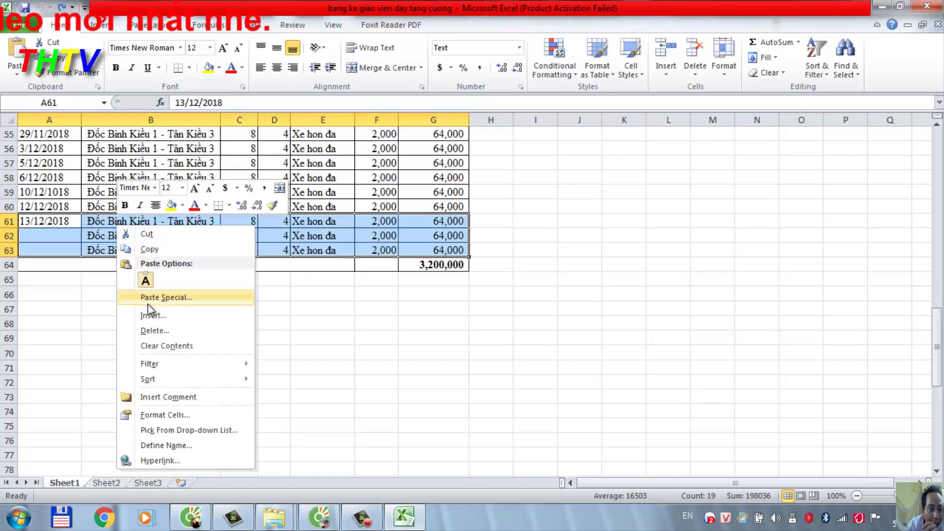
click(153, 315)
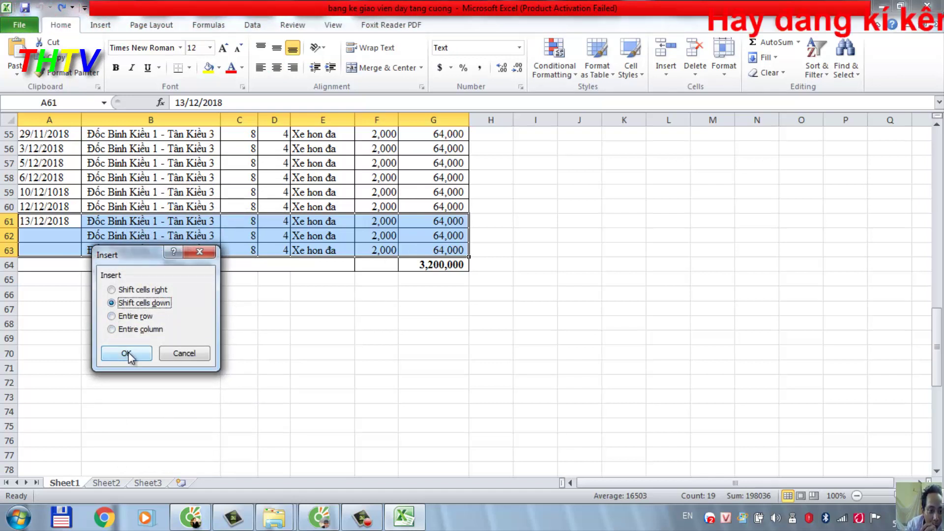
click(127, 354)
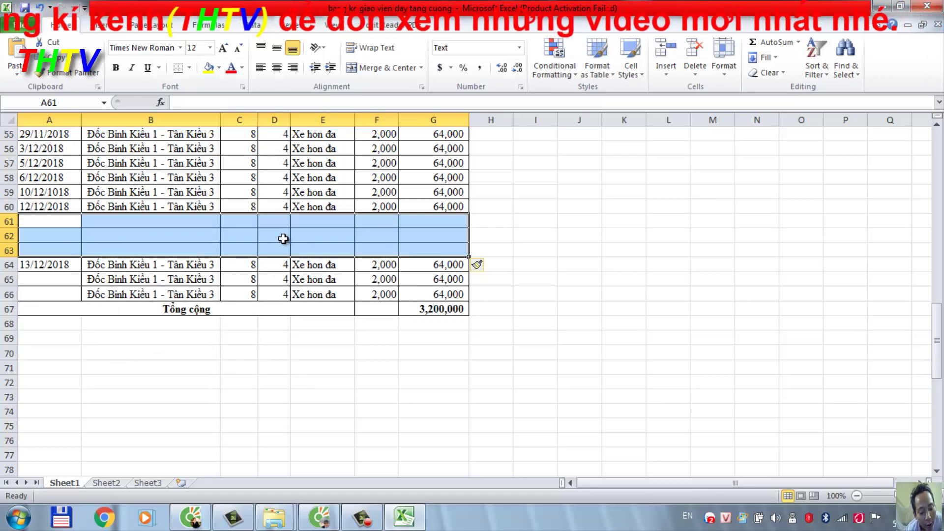
key(ctrl+z)
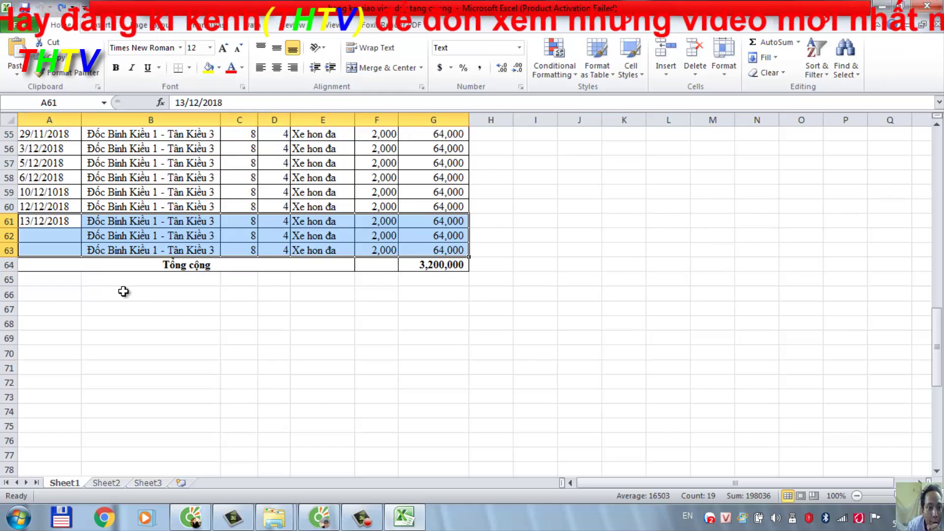
right_click(130, 244)
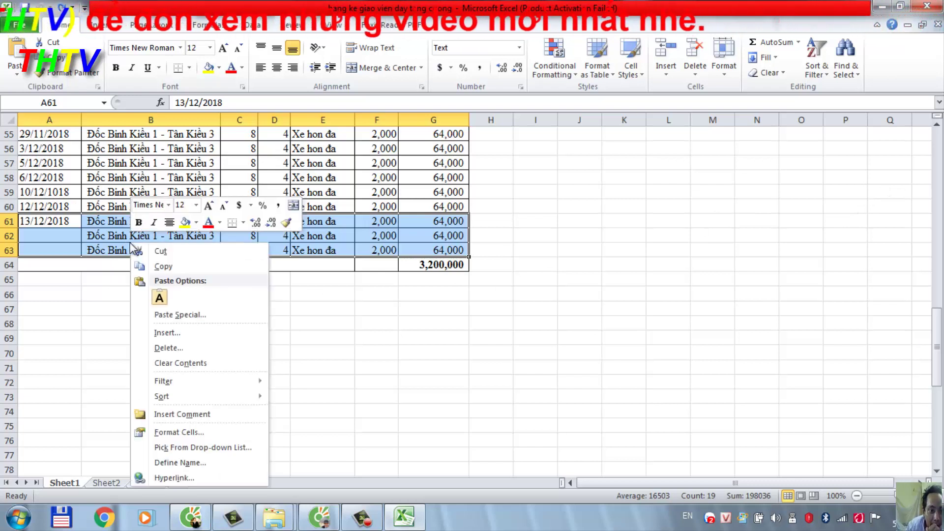
click(164, 333)
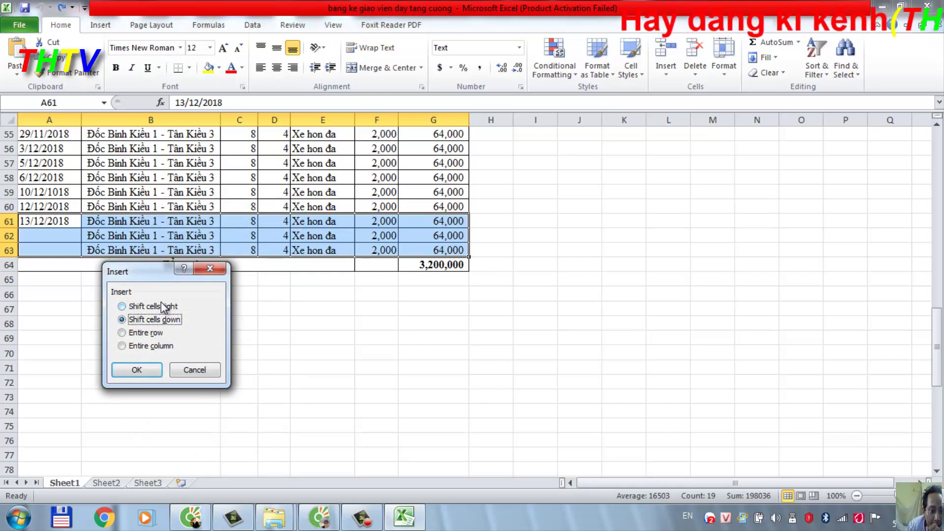
click(122, 307)
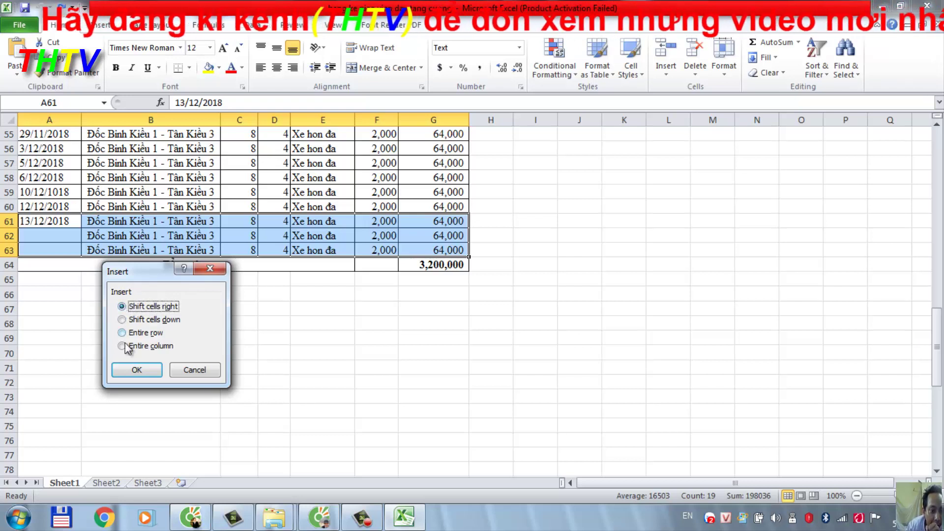
click(139, 369)
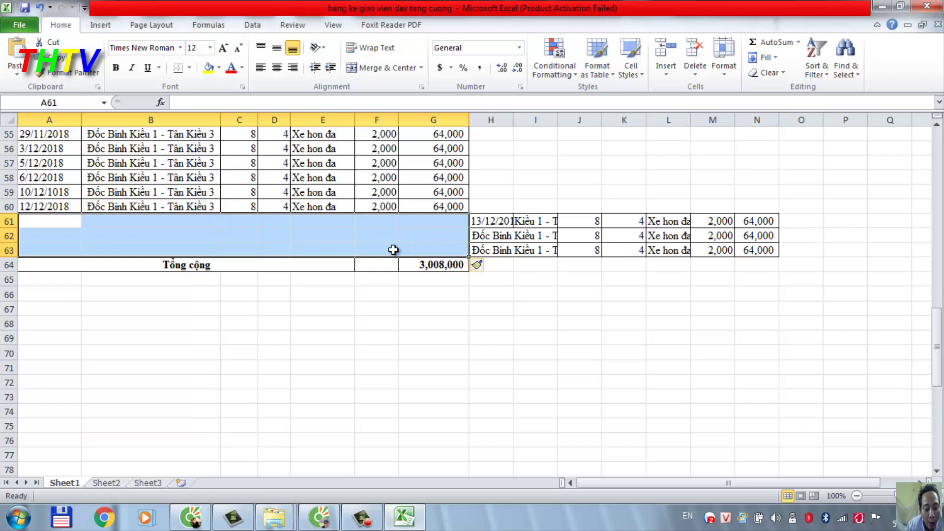
key(ctrl+z)
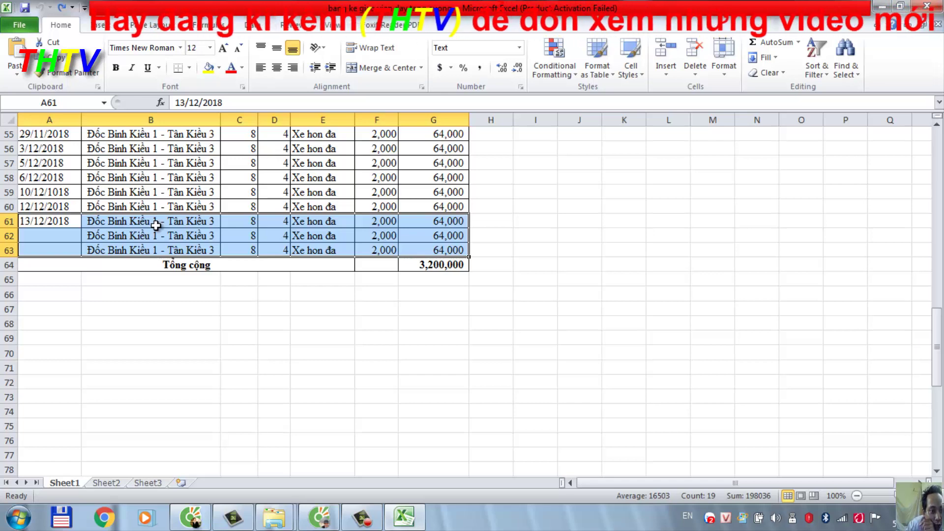
scroll(362, 236, up, 6)
scroll(285, 198, up, 2)
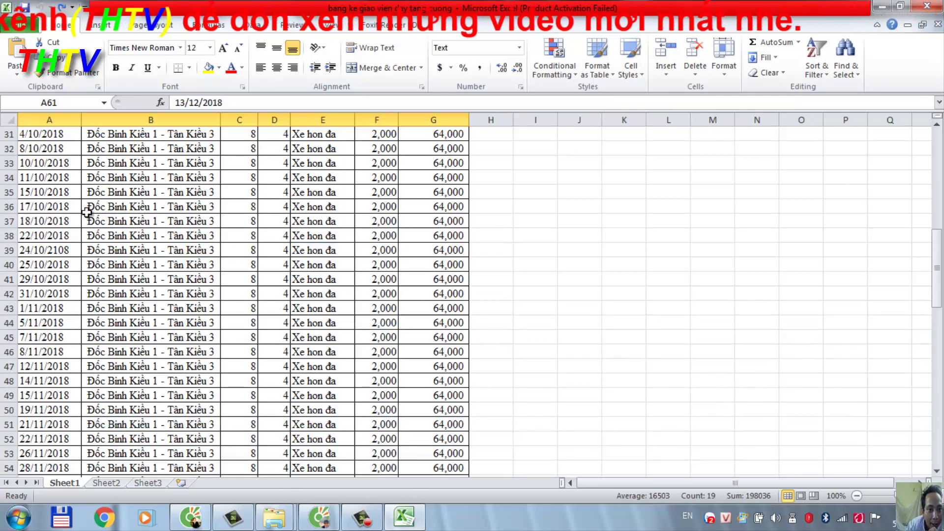
scroll(266, 278, down, 7)
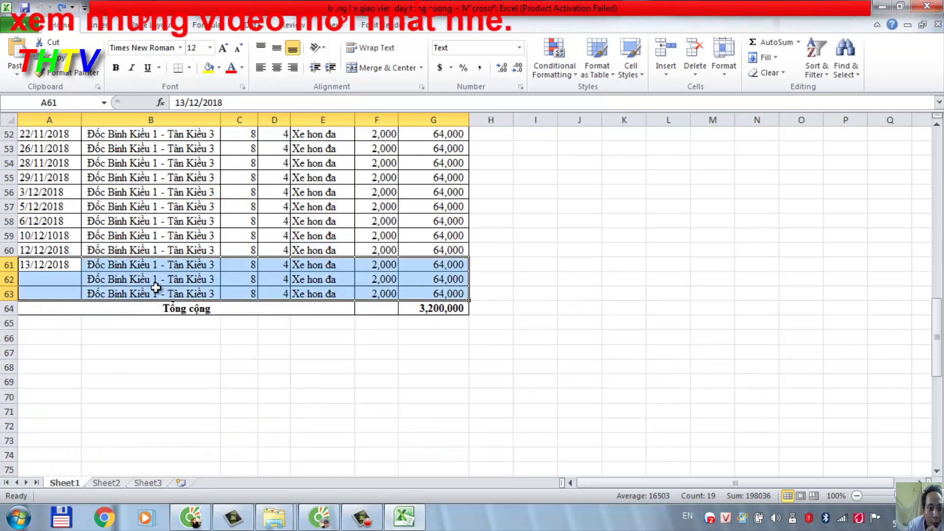
right_click(129, 279)
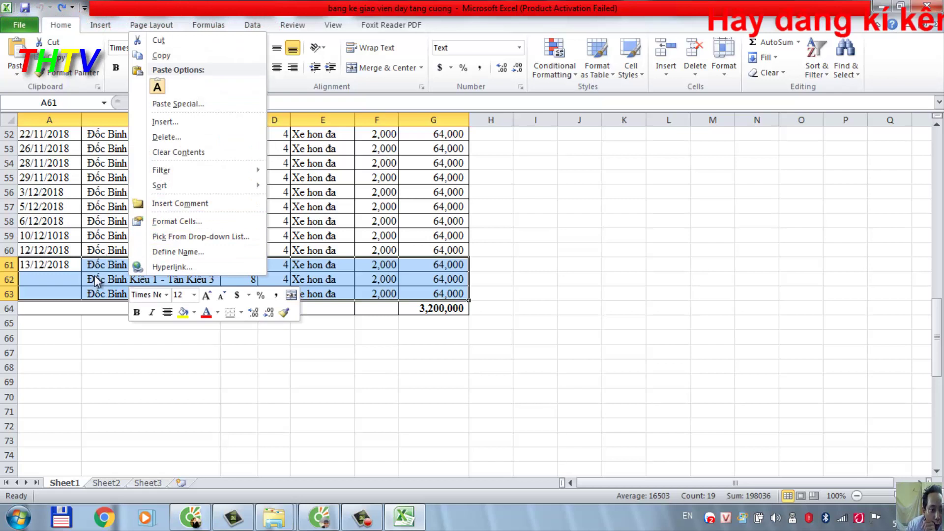
click(178, 120)
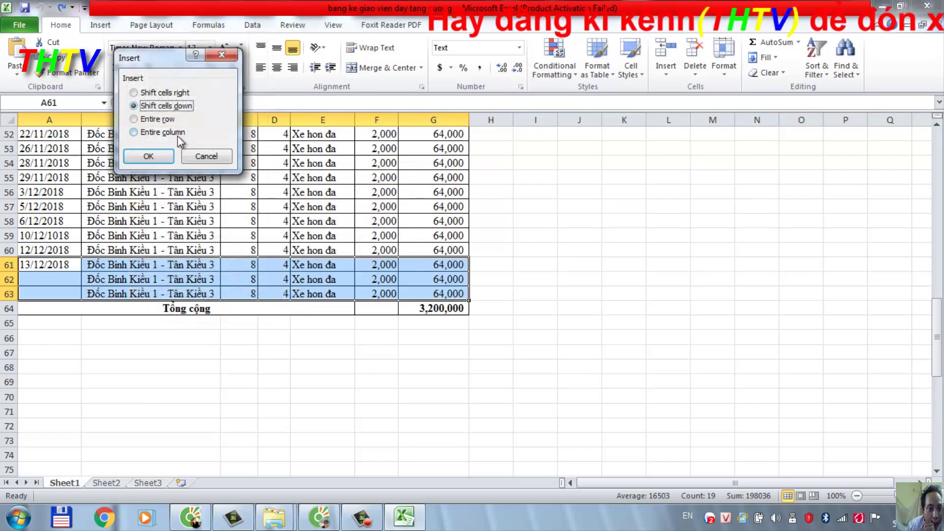
click(133, 132)
click(149, 155)
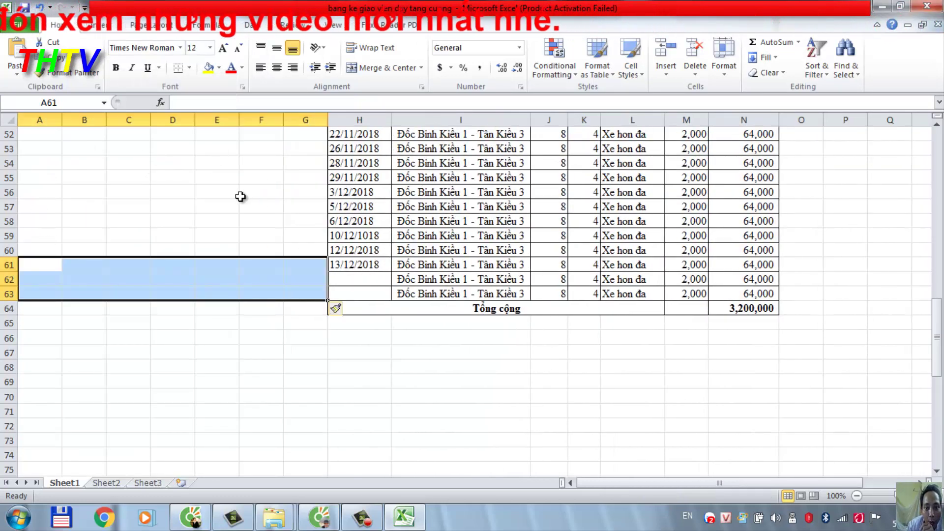
key(ctrl+z)
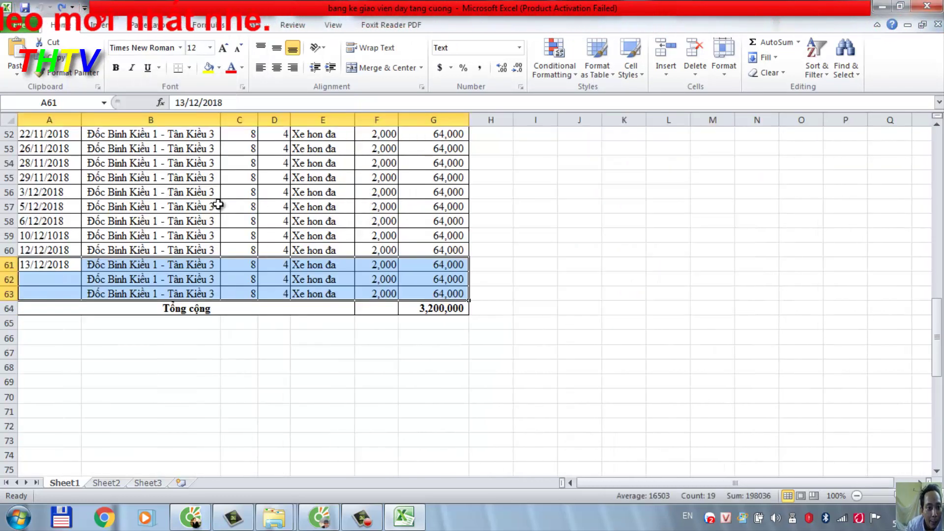
Insert three entire blank rows above the selected trips, moving Tổng cộng 3,200,000 to row 67
right_click(144, 270)
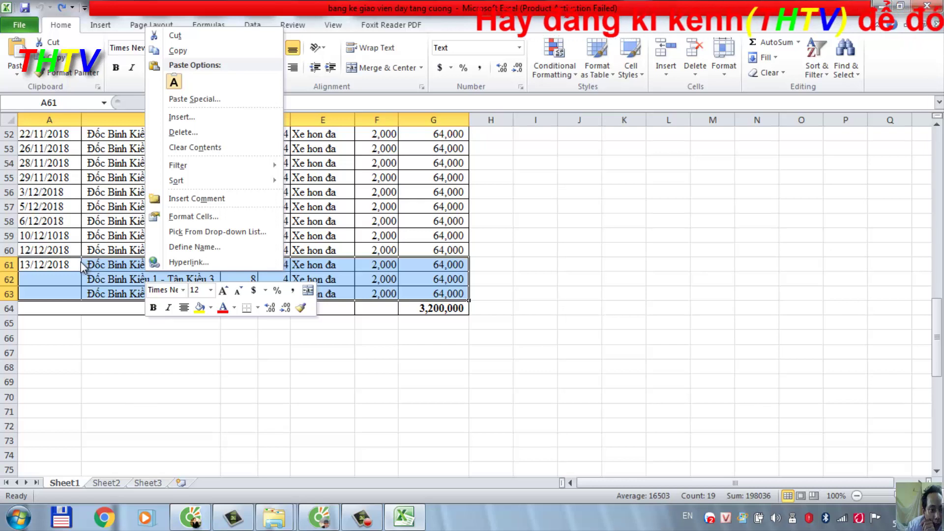
key(Escape)
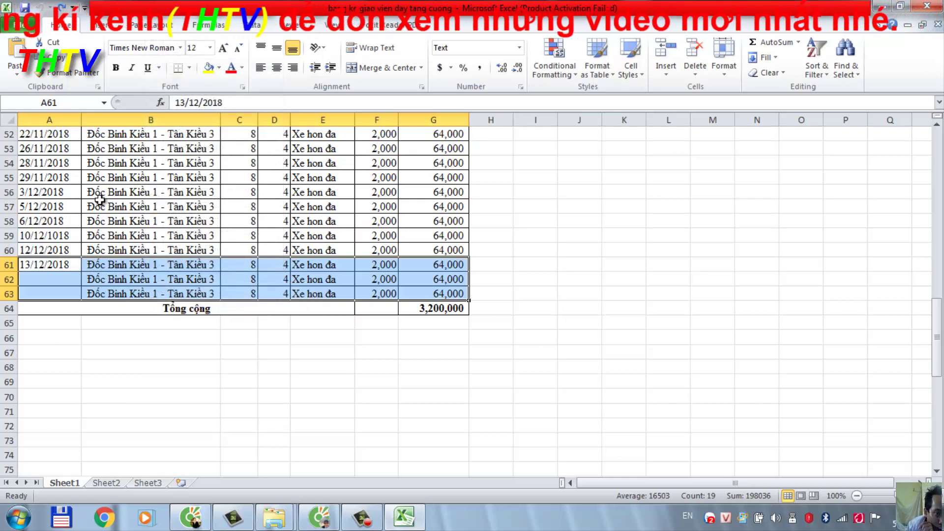
right_click(116, 280)
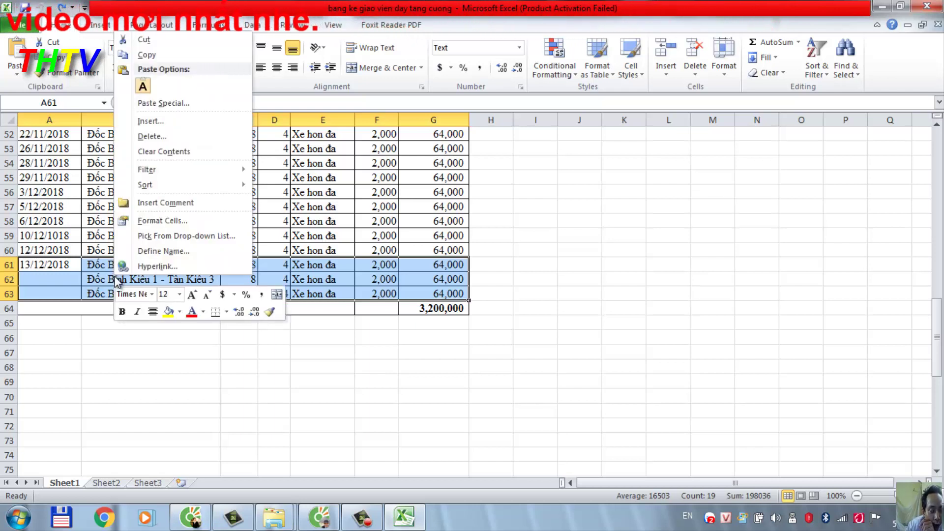
click(165, 121)
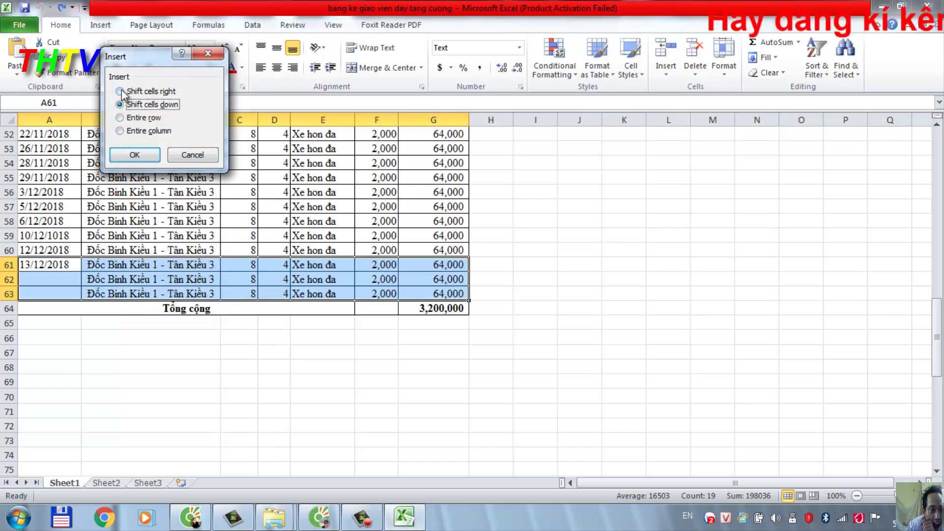
click(121, 118)
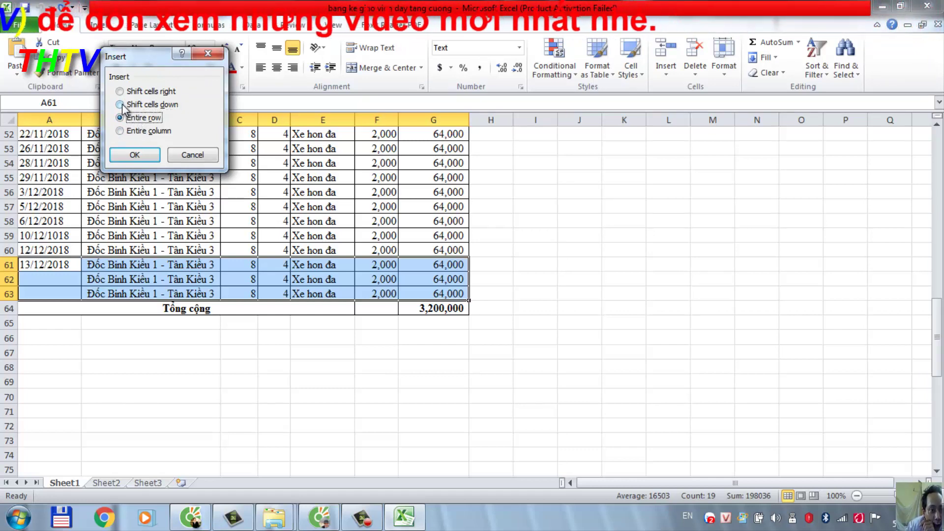
click(130, 156)
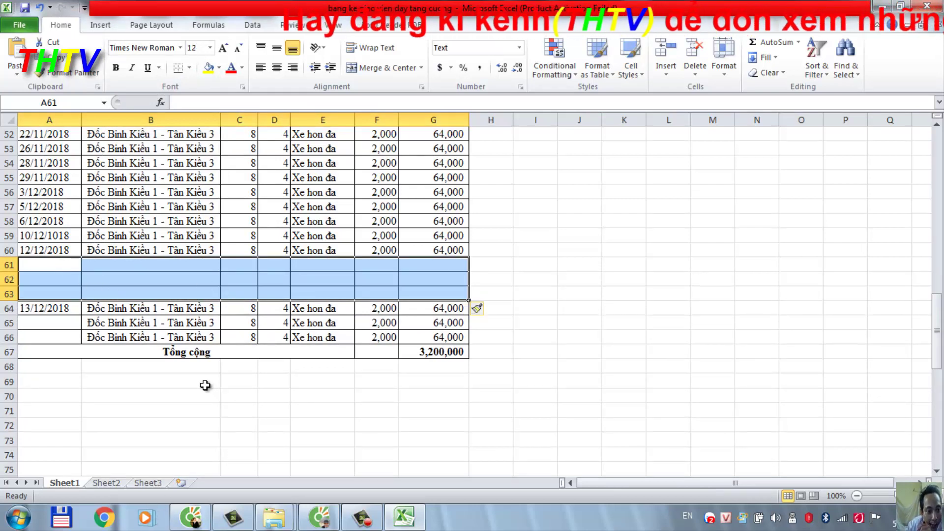
scroll(197, 379, down, 1)
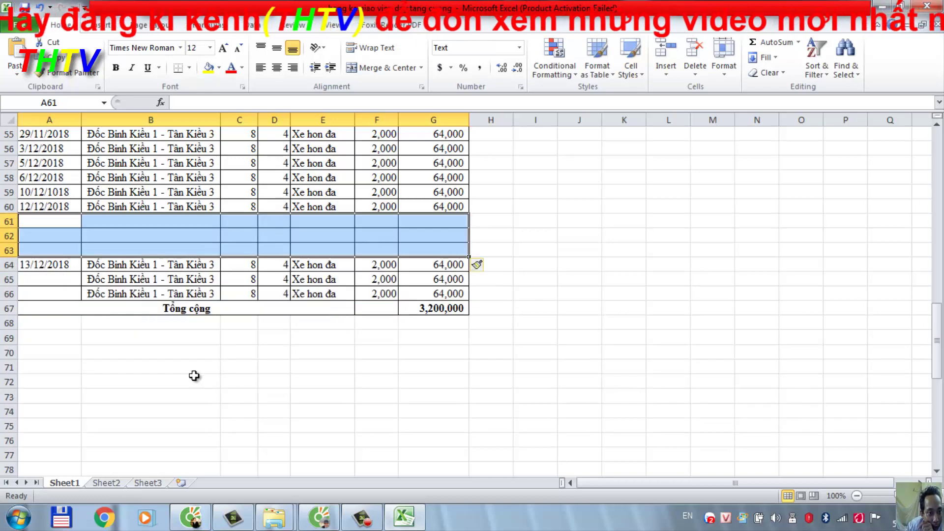
scroll(194, 375, down, 2)
scroll(193, 372, up, 3)
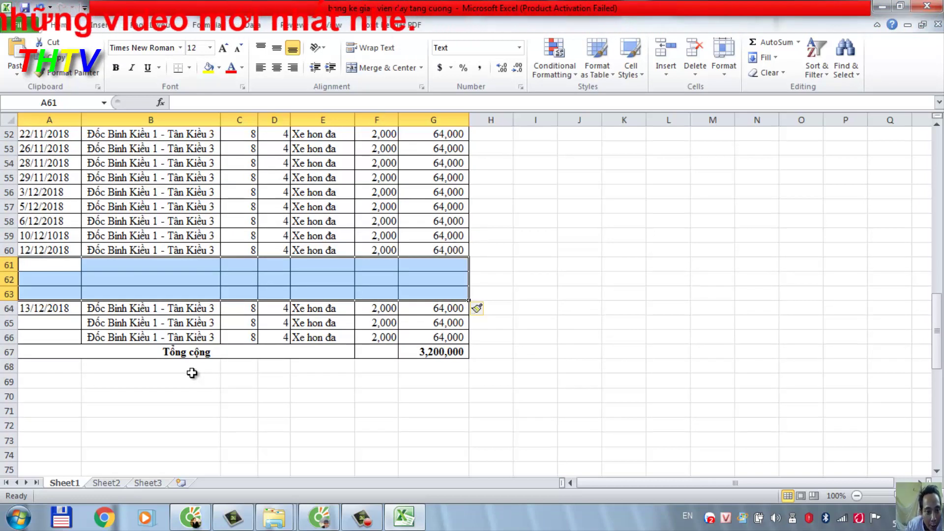
Undo the three blank rows, return to the top of the sheet and select cell D11
key(ctrl+minus)
scroll(191, 373, up, 4)
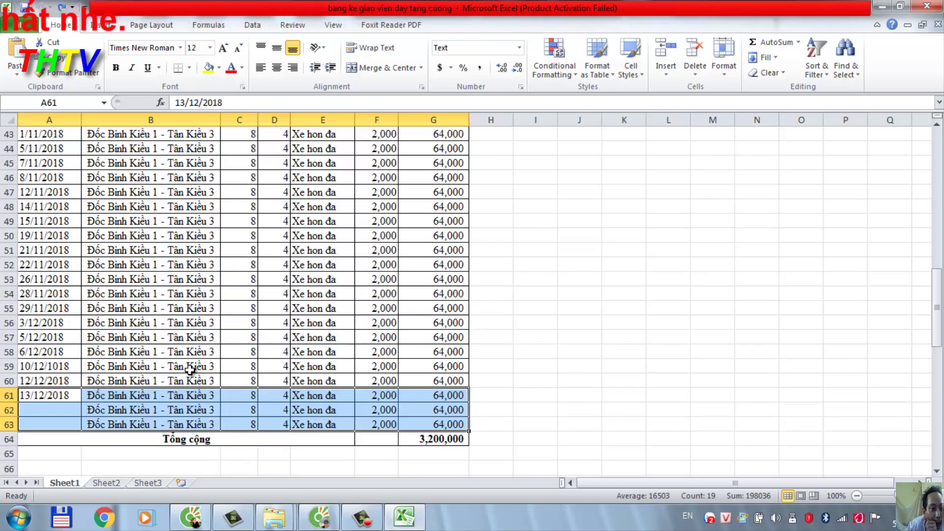
scroll(192, 371, up, 6)
scroll(191, 370, up, 5)
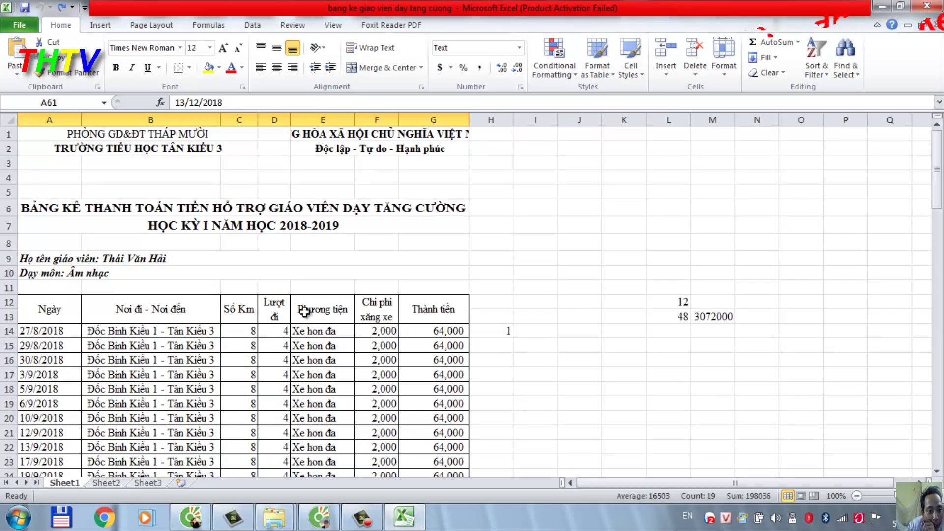
scroll(205, 331, down, 2)
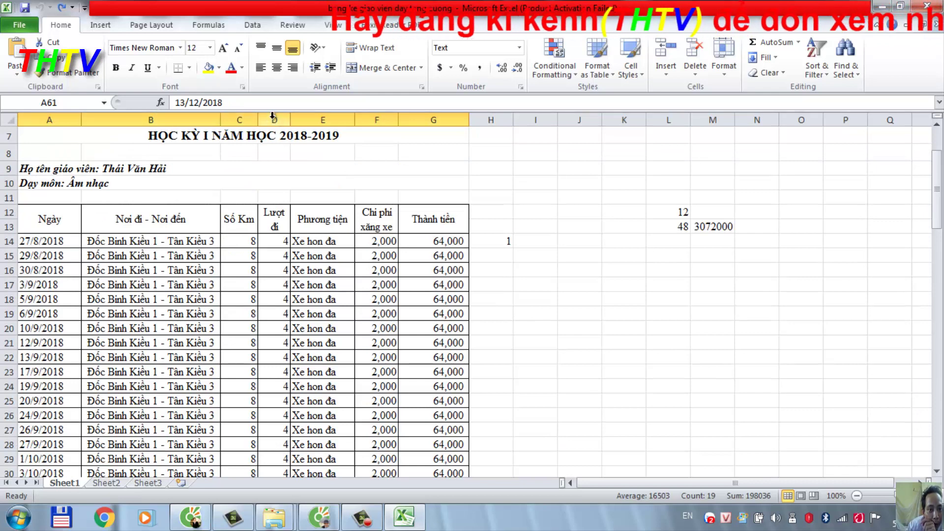
click(279, 197)
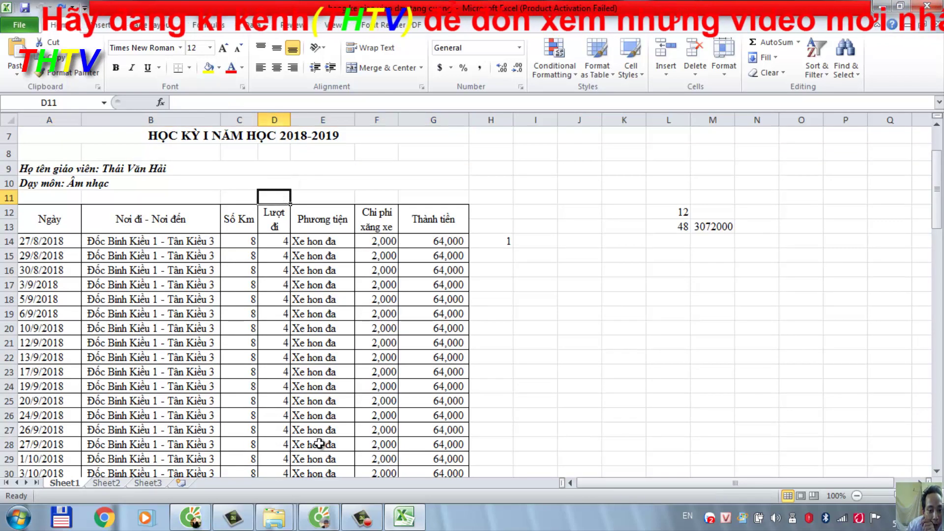
click(362, 517)
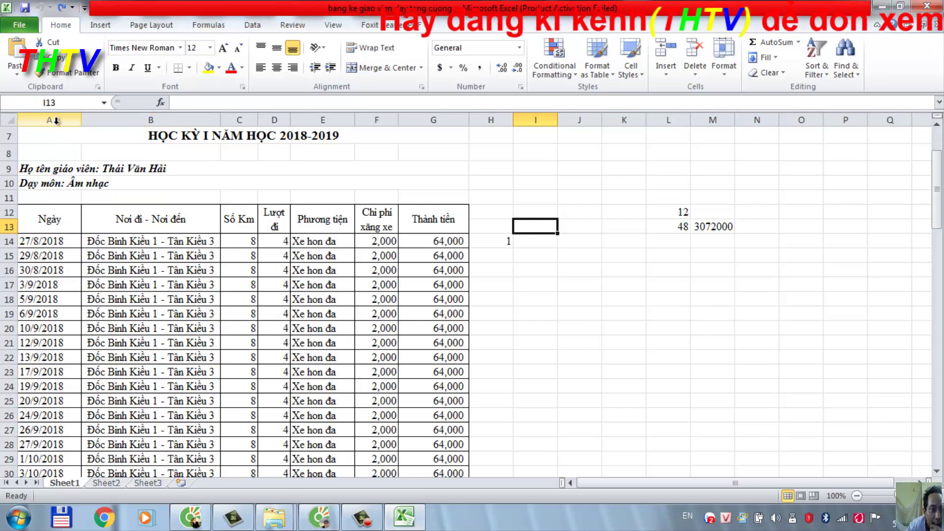
click(59, 120)
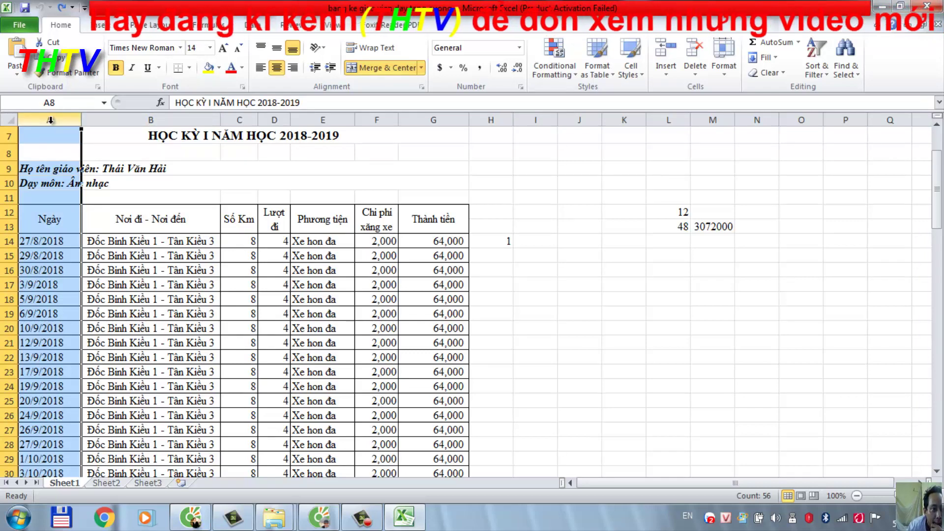
scroll(71, 364, down, 4)
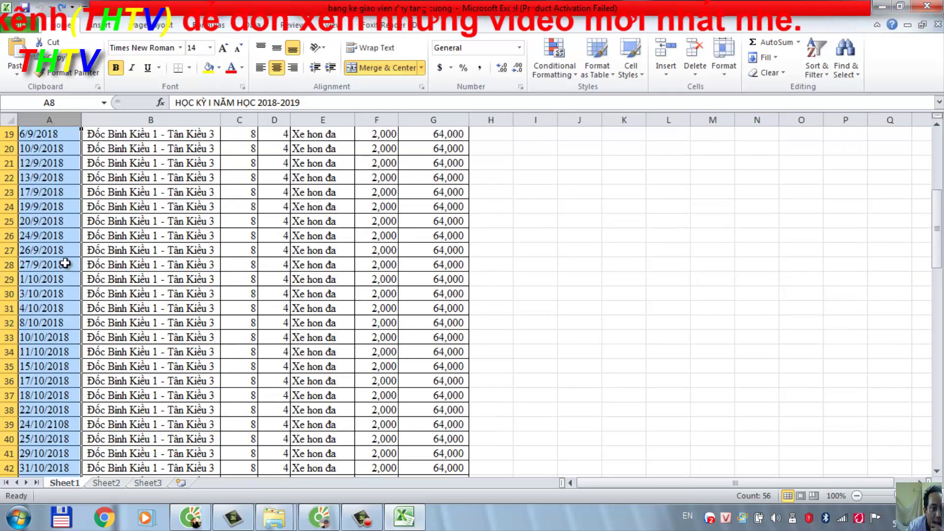
scroll(65, 264, up, 6)
scroll(53, 201, down, 1)
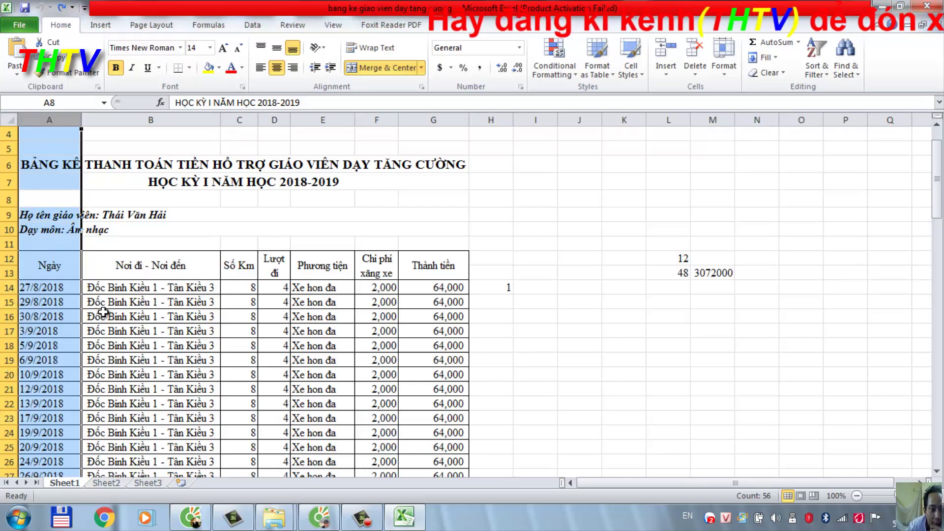
click(48, 119)
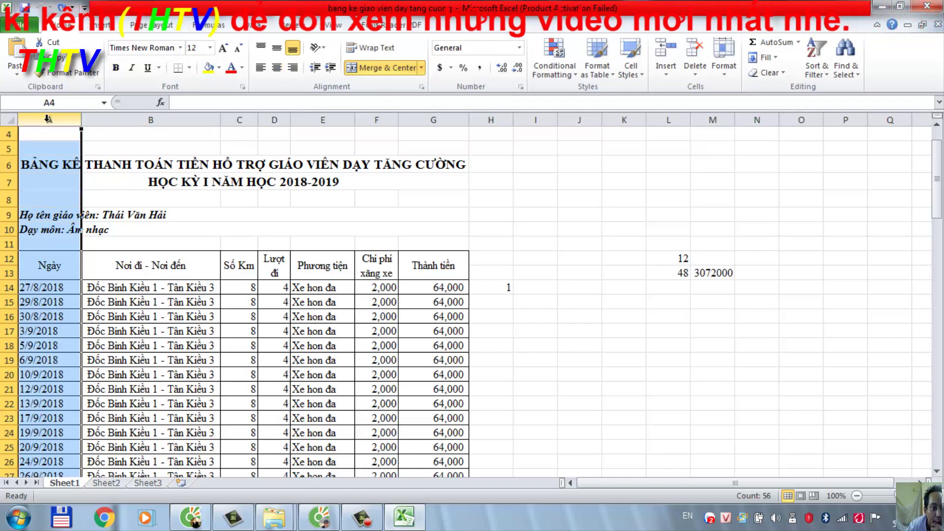
click(52, 129)
click(56, 118)
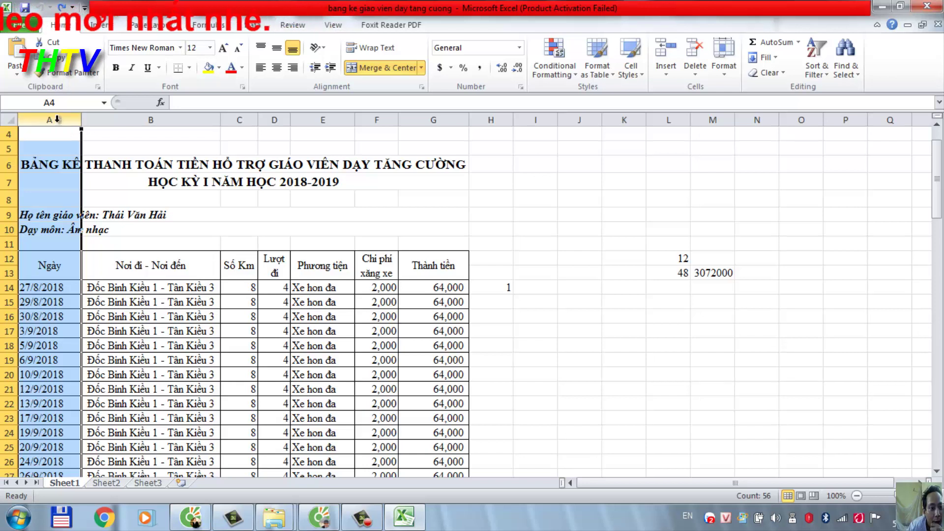
right_click(57, 119)
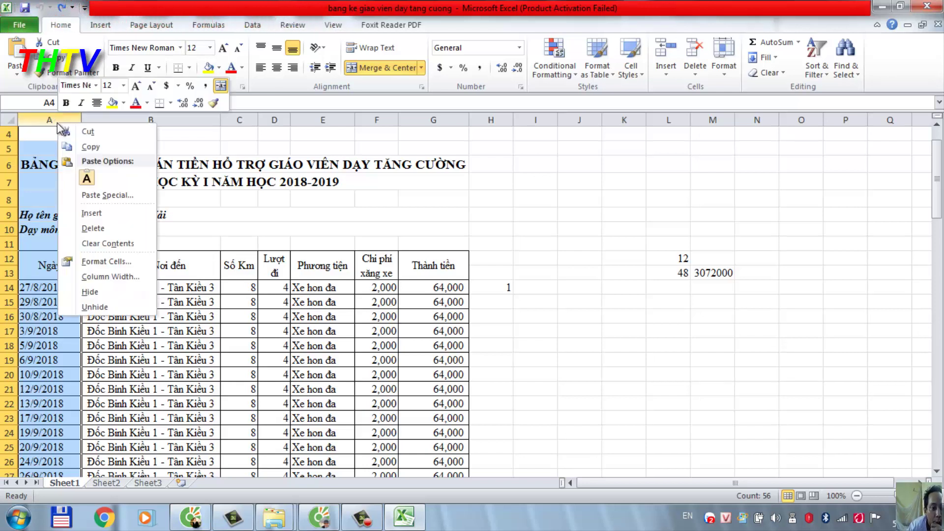
click(91, 212)
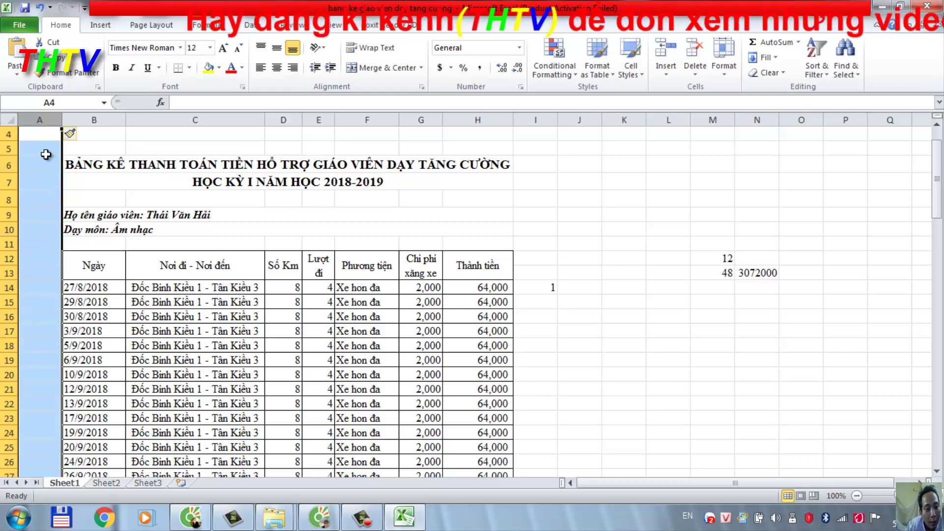
key(ctrl+z)
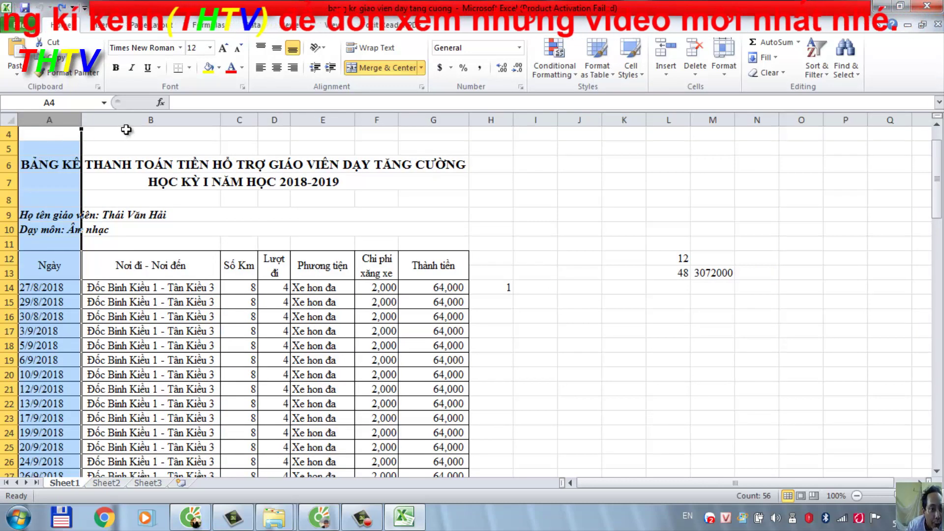
Select columns A, B and C together and insert a blank column before each
ctrl+click(123, 121)
ctrl+click(244, 120)
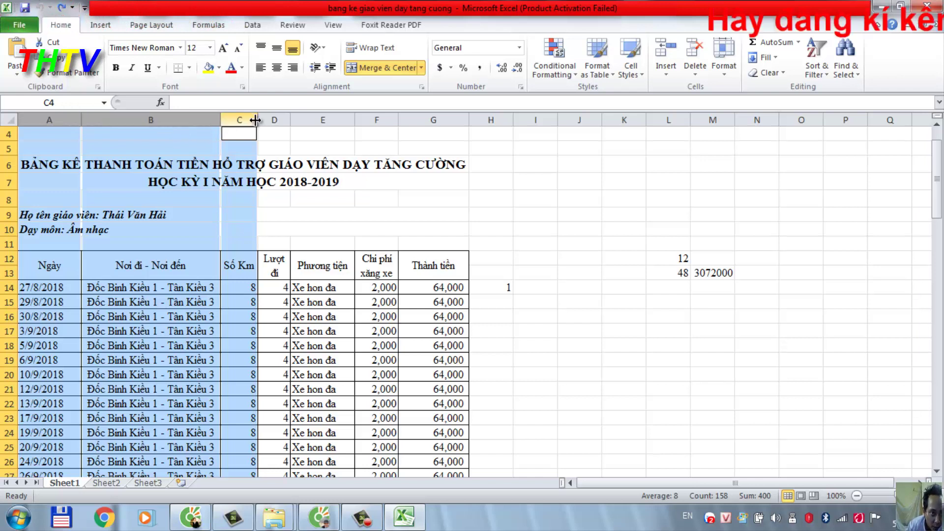
right_click(148, 120)
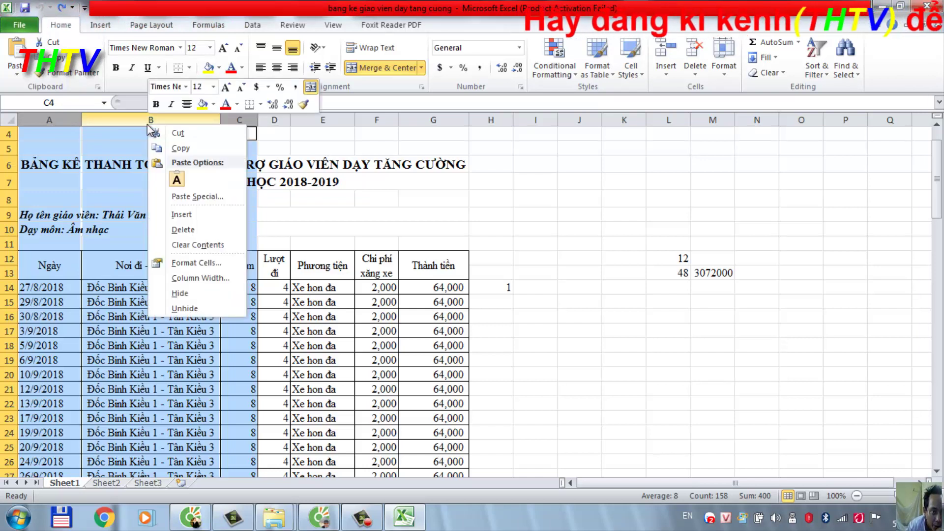
click(181, 214)
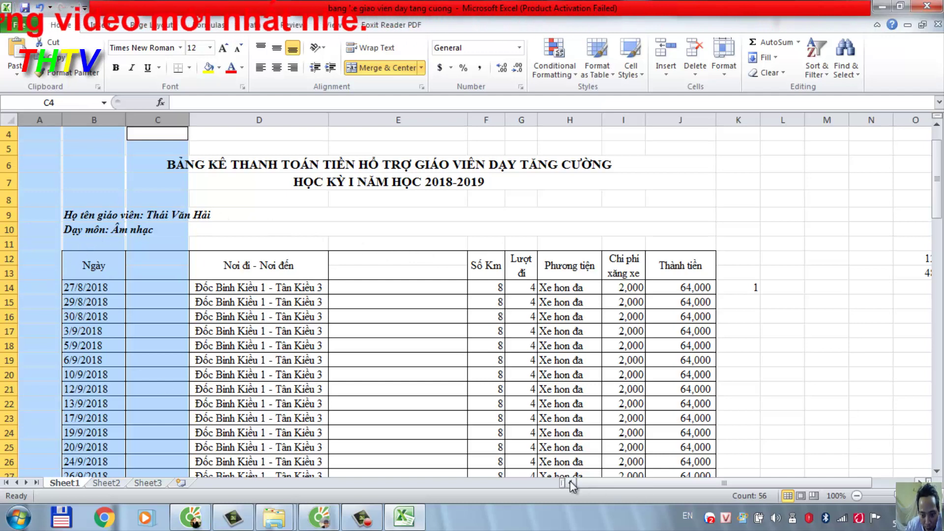
drag(643, 487, 580, 498)
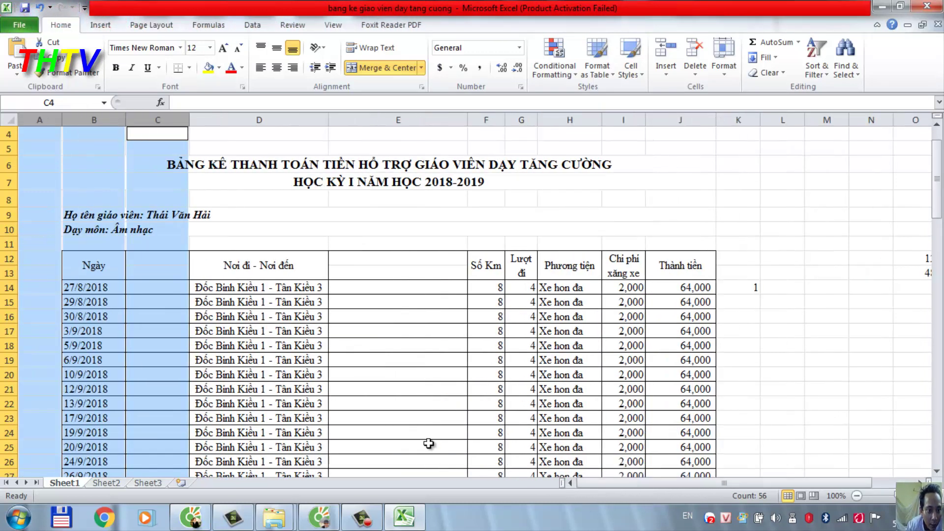
Check the new blank columns by selecting cells A16 and E14
click(143, 136)
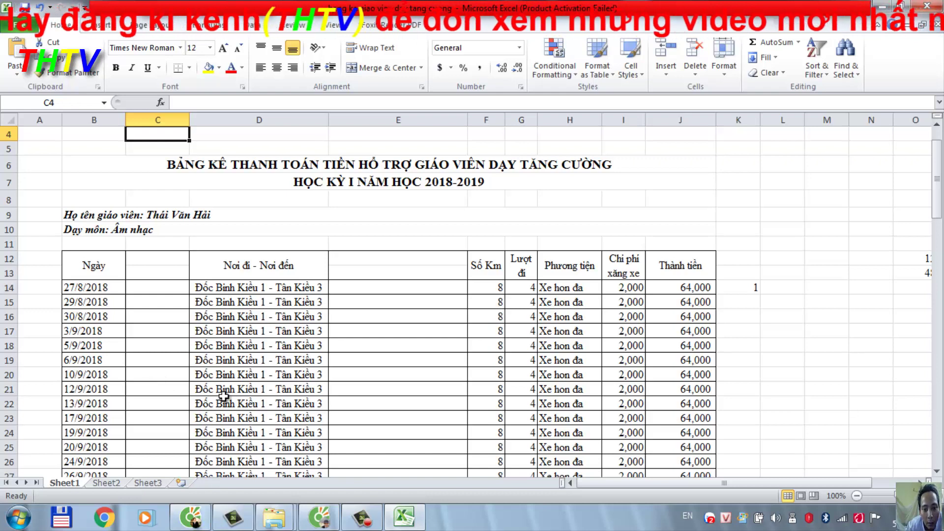
click(36, 318)
click(154, 284)
click(370, 286)
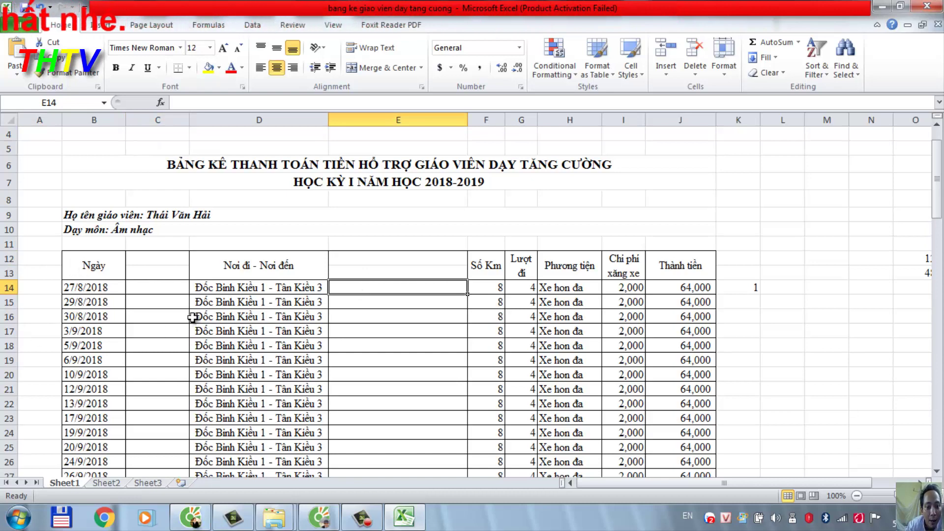
Undo the blank columns and select the Chi phí xăng xe and Thành tiền columns
key(ctrl+z)
click(333, 203)
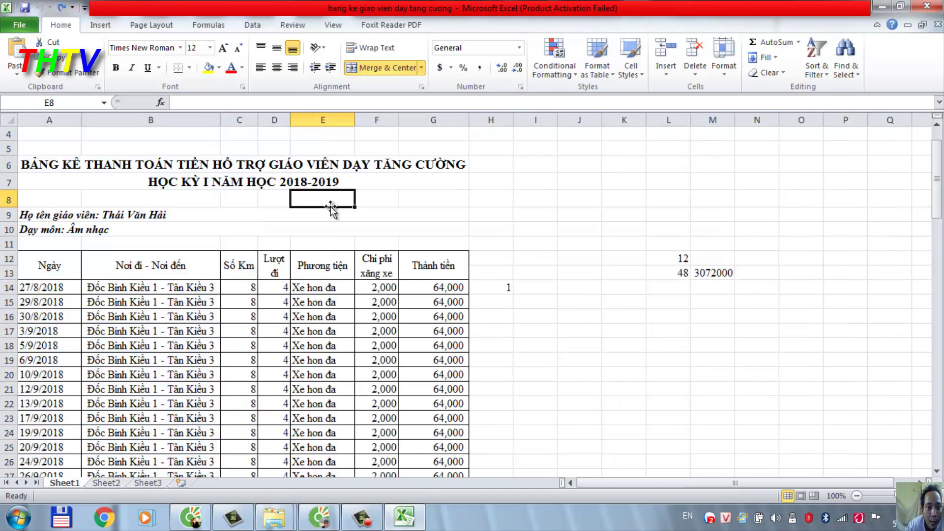
click(499, 119)
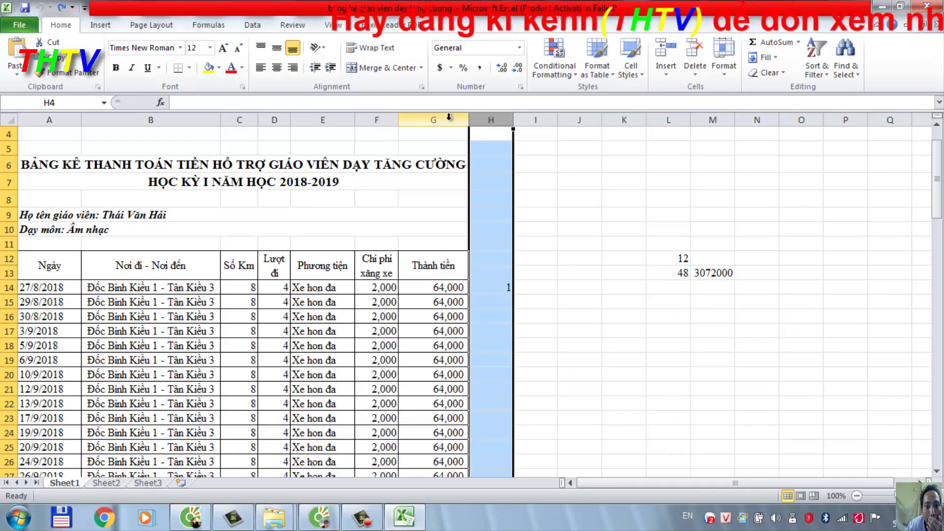
click(433, 119)
ctrl+click(381, 118)
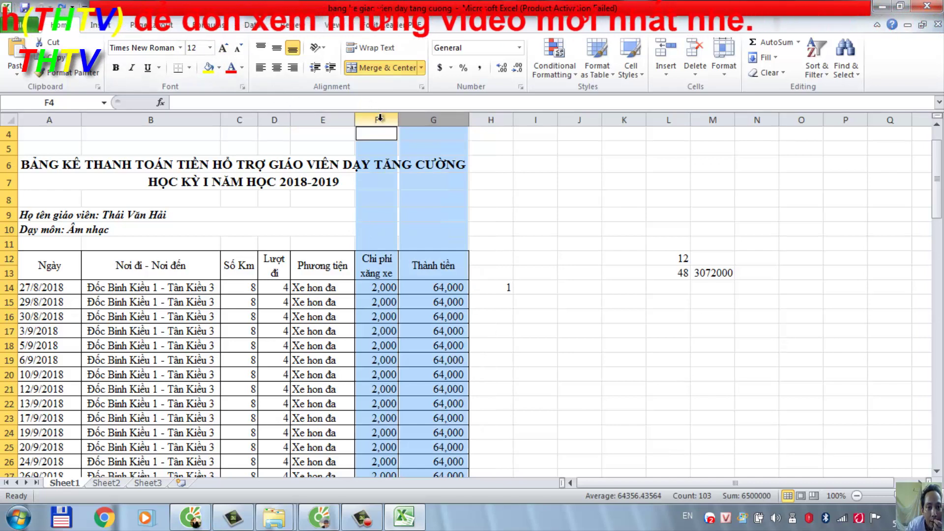
Insert blank columns before Chi phí xăng xe and Thành tiền, then undo the insertion
right_click(380, 119)
click(415, 211)
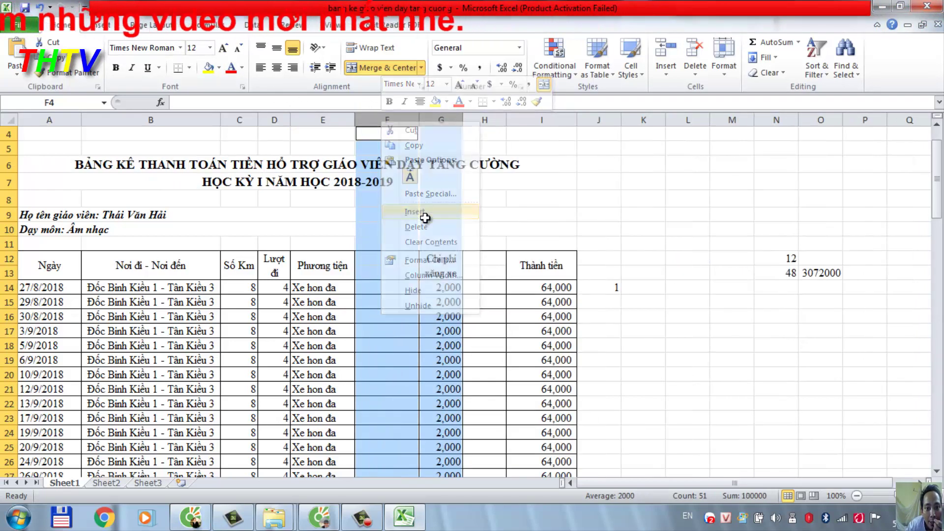
click(401, 292)
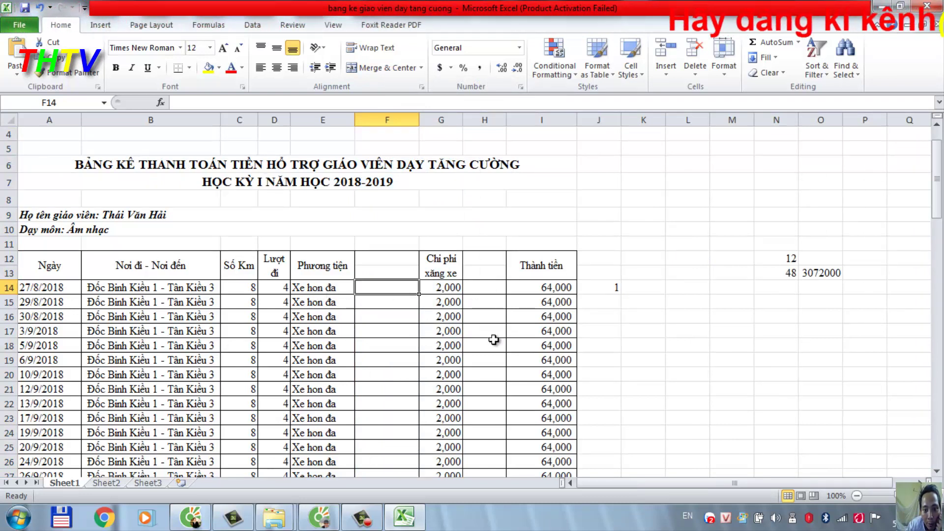
key(ctrl+z)
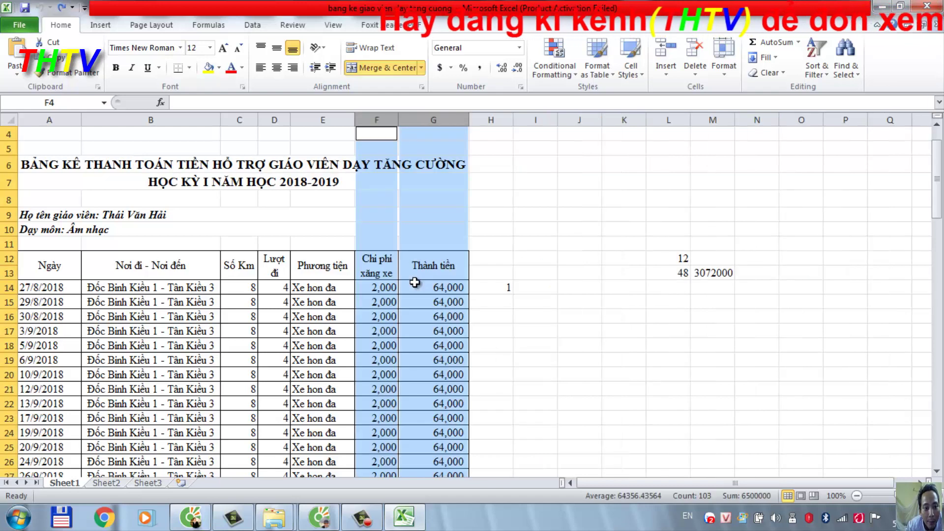
click(540, 136)
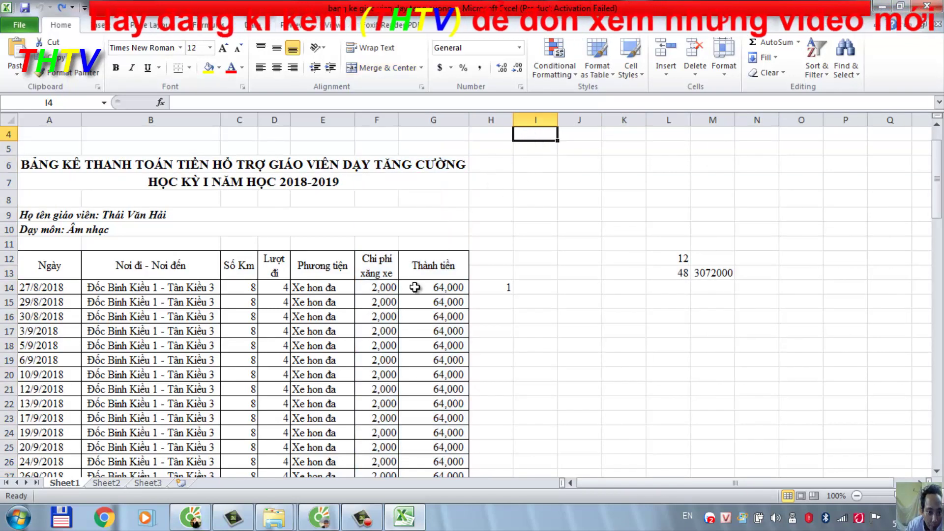
scroll(421, 242, down, 5)
scroll(175, 236, down, 5)
scroll(162, 217, down, 2)
scroll(138, 209, down, 4)
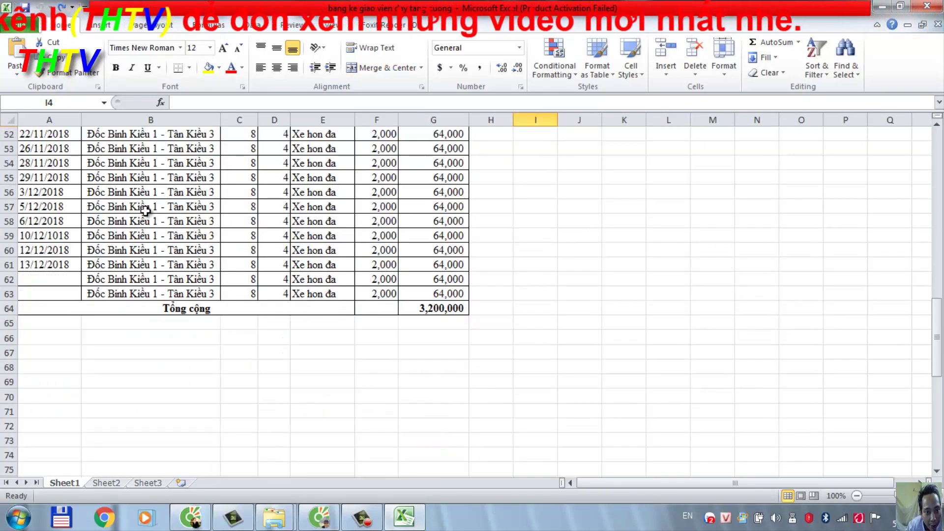
scroll(140, 210, down, 5)
scroll(141, 210, up, 4)
scroll(142, 212, up, 2)
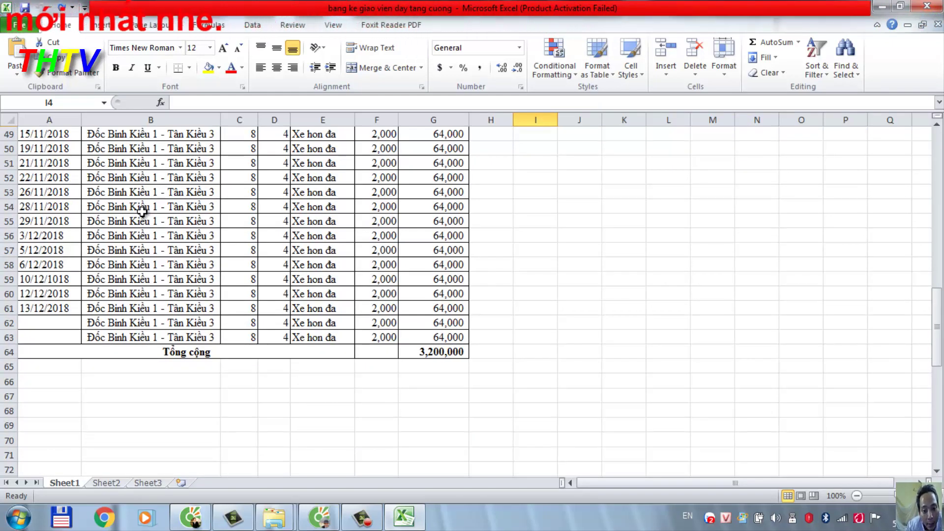
scroll(141, 208, up, 1)
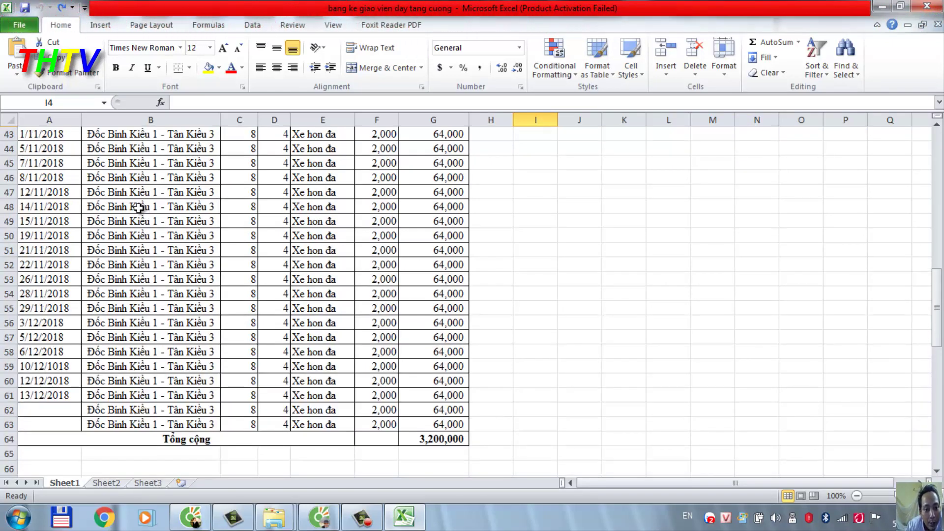
scroll(145, 213, up, 2)
scroll(152, 220, up, 10)
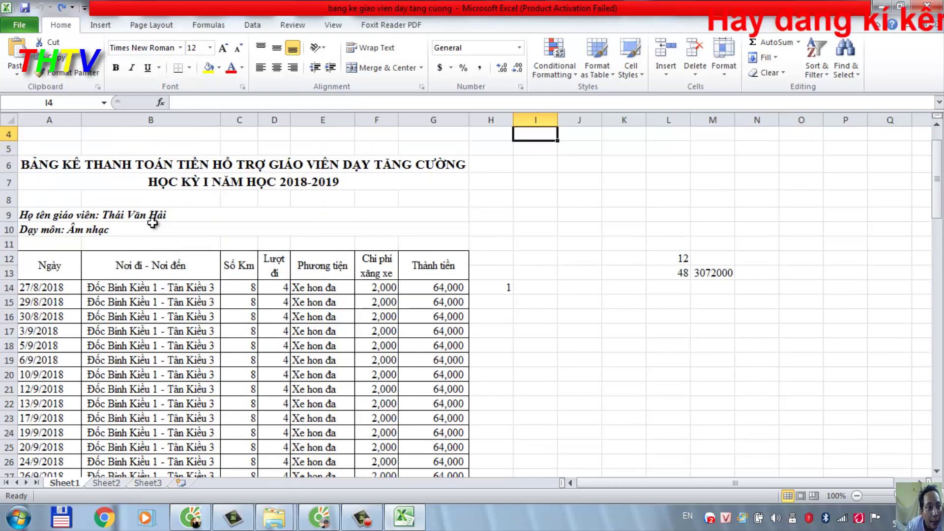
scroll(329, 457, down, 4)
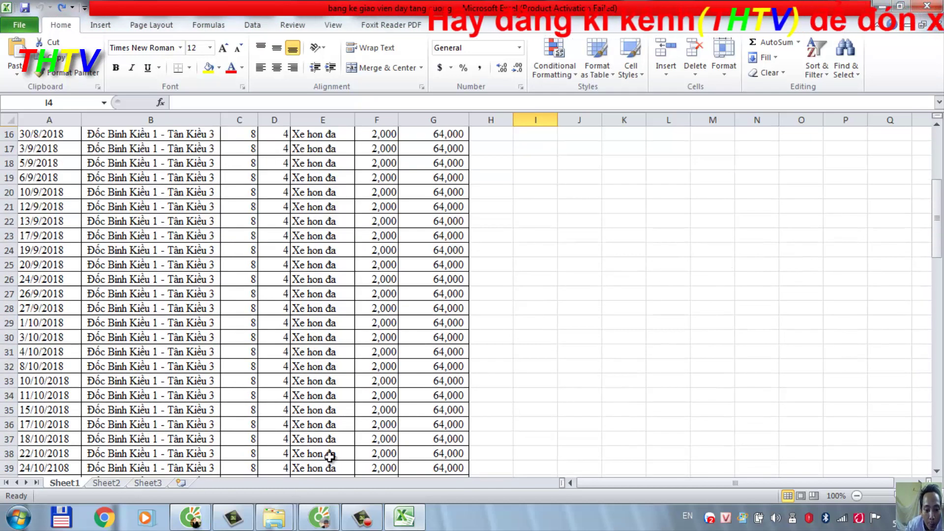
mouse_move(361, 517)
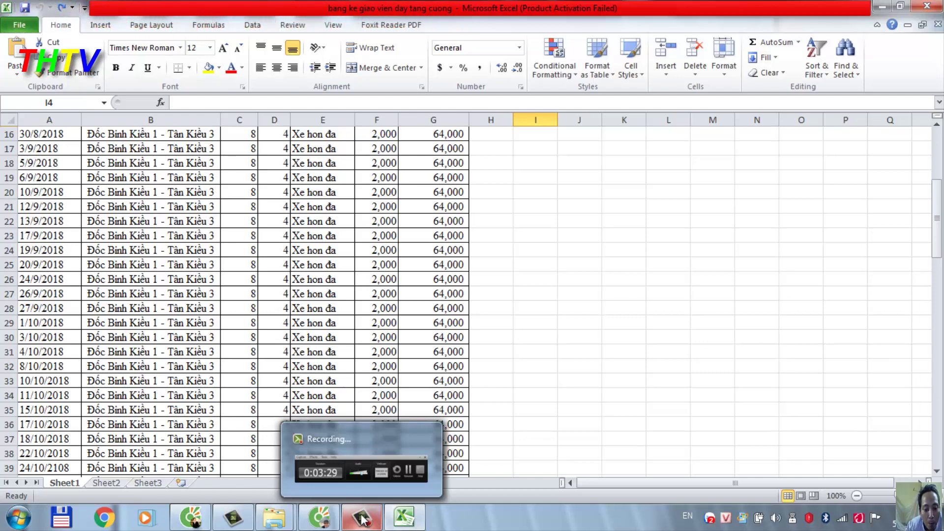
click(361, 518)
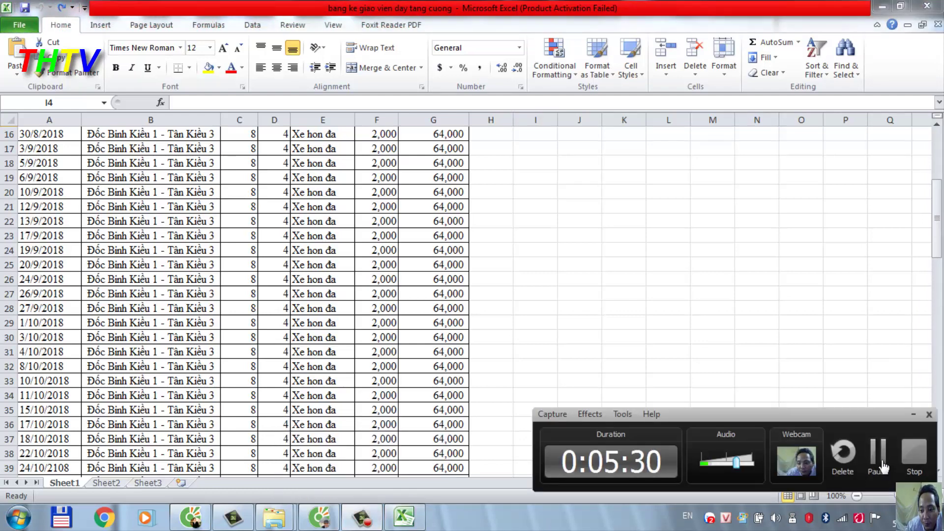